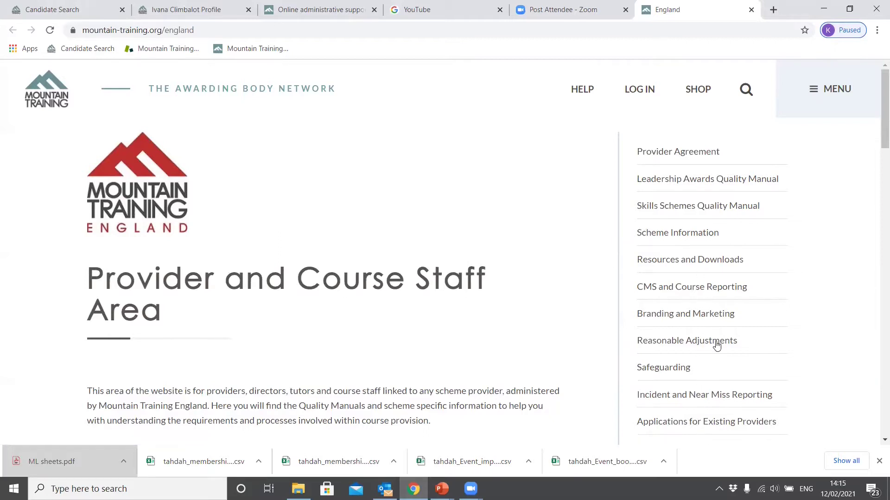
Look over the England Provider and Course Staff Area page and advance the slide show to the slide on accessing the provider account.
scroll(717, 342, "down", 3)
scroll(717, 345, "up", 3)
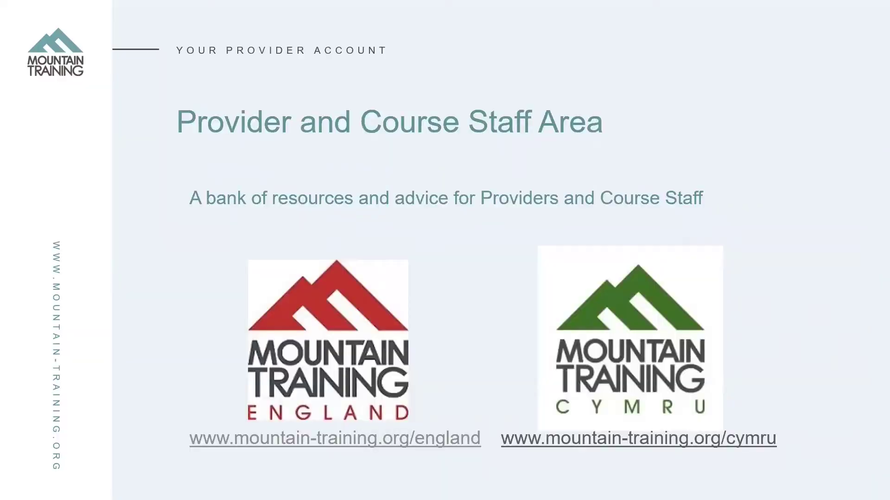
key("Right")
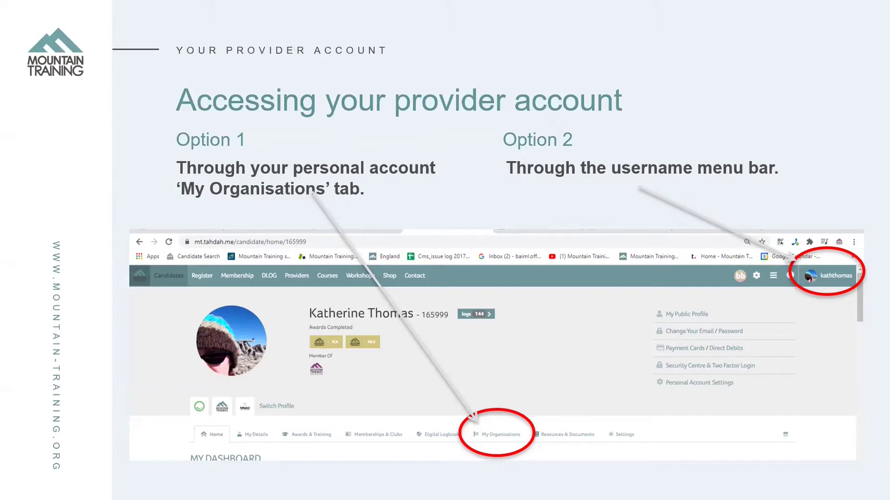
End the slide show, switch to Chrome and review the organisations and roles linked to the personal account under My Organisations.
key("Escape")
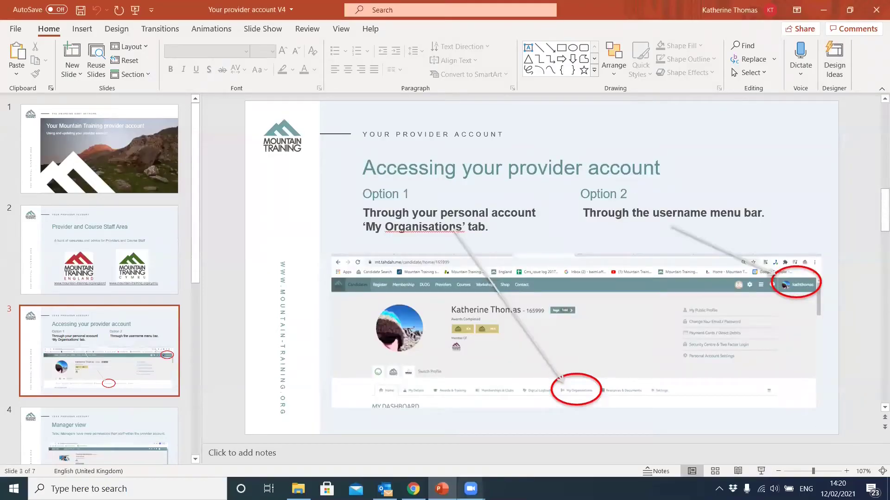
left_click(413, 489)
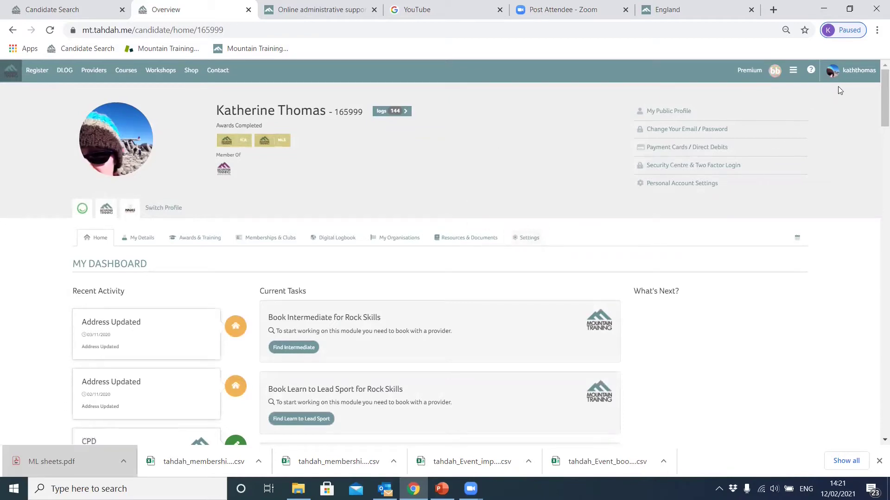
left_click(846, 73)
left_click(401, 240)
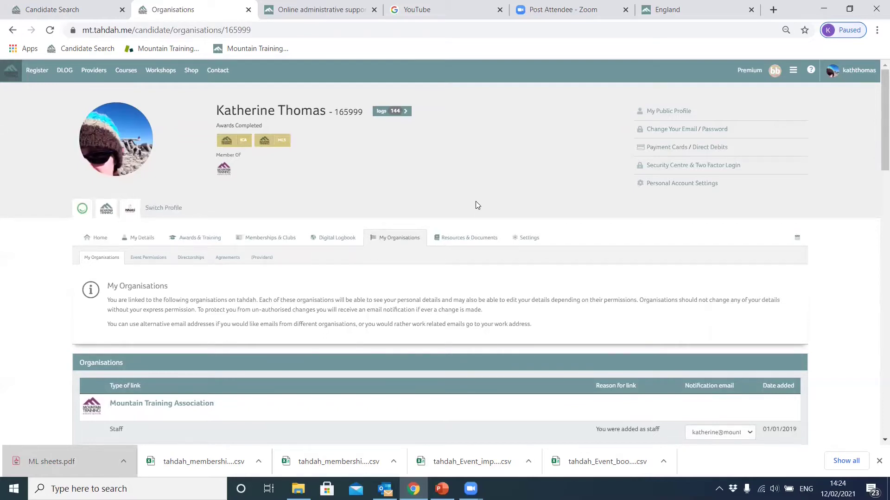
scroll(476, 201, "down", 2)
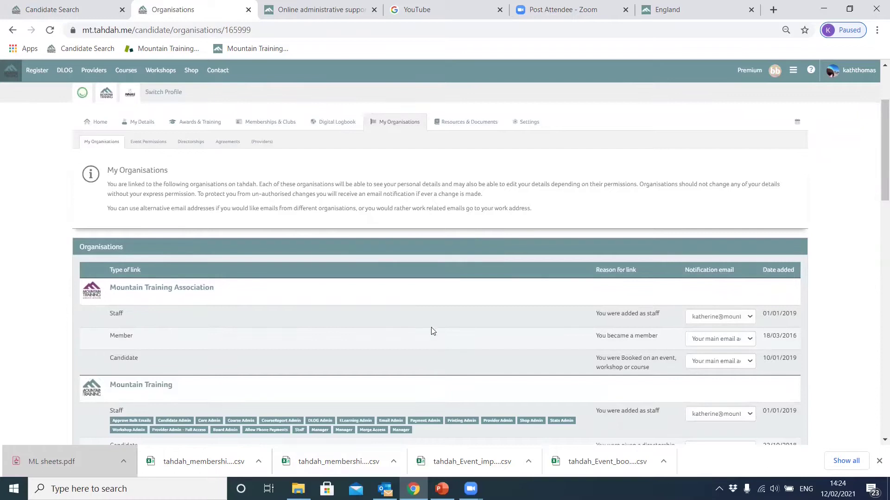
scroll(390, 288, "up", 1)
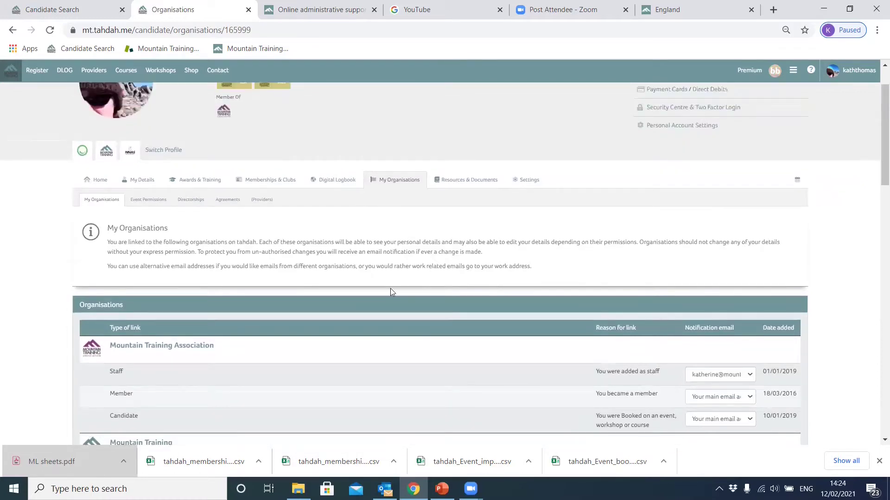
scroll(374, 290, "down", 5)
scroll(374, 289, "down", 4)
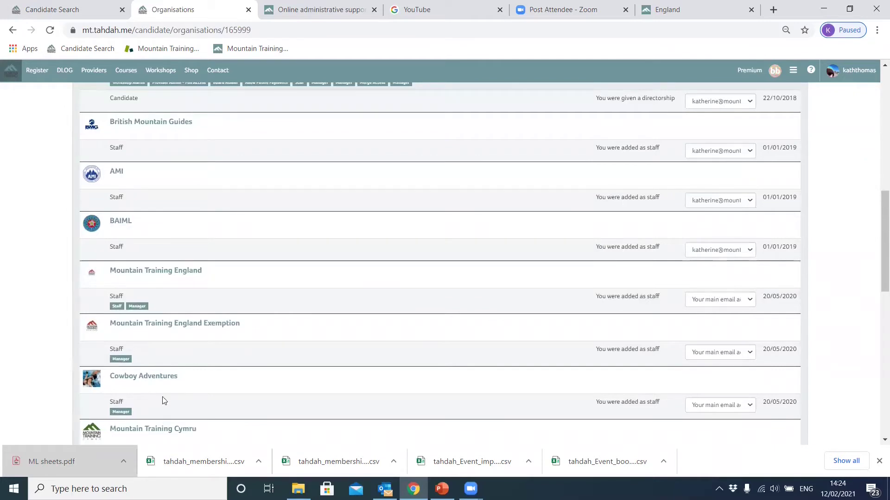
scroll(158, 385, "up", 10)
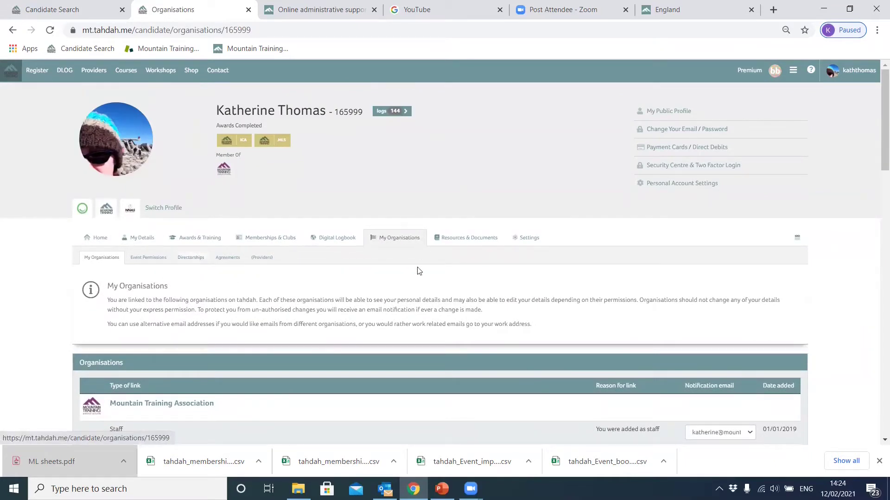
Open the personal account's Directorships and review the scheme and course types and the moderation section.
left_click(194, 258)
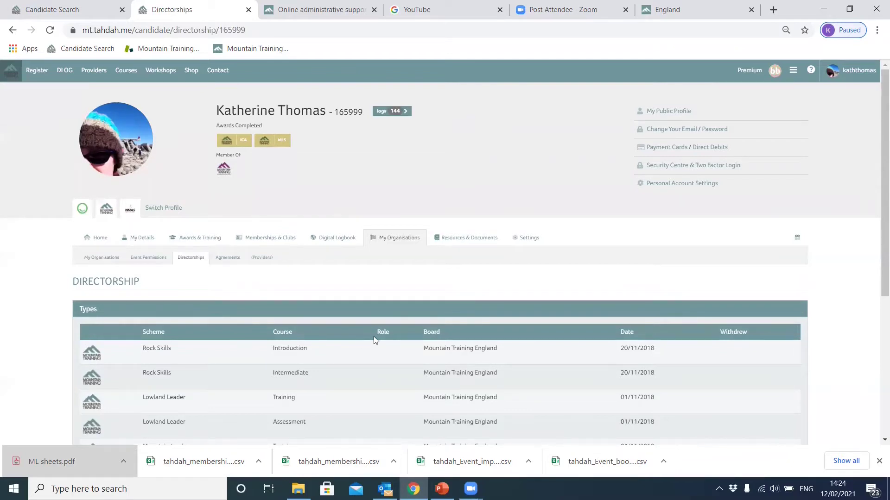
scroll(342, 320, "down", 3)
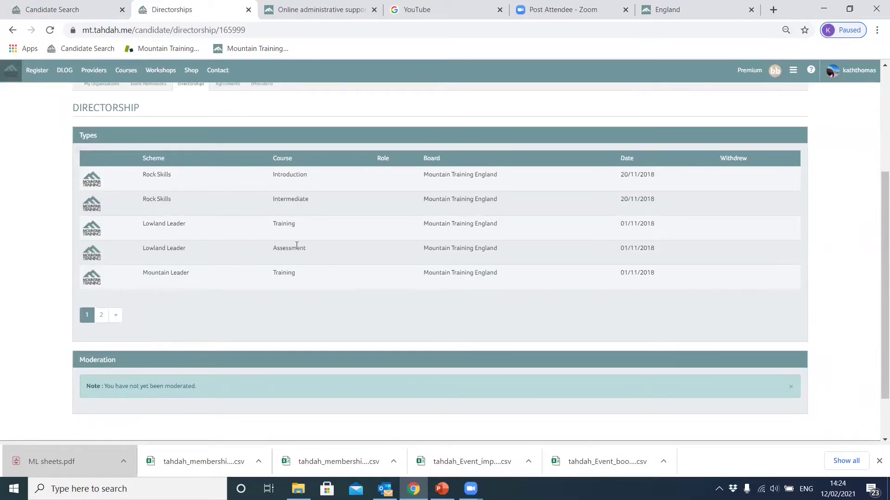
scroll(310, 246, "up", 2)
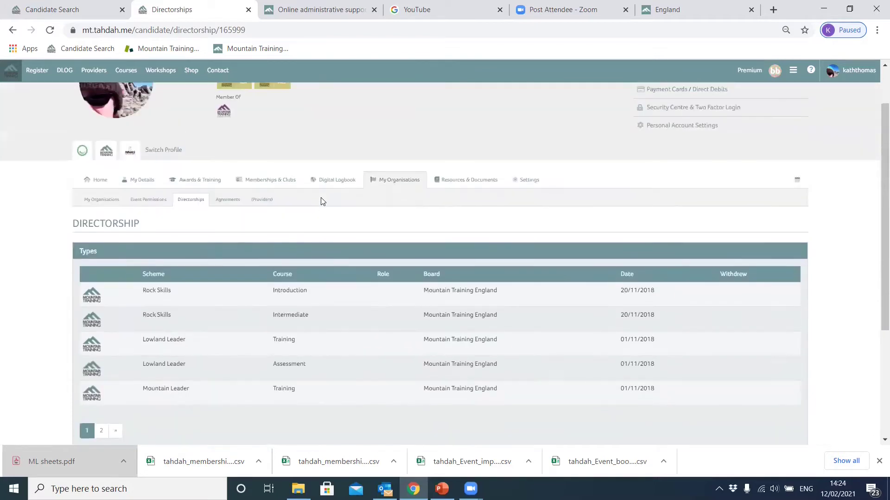
scroll(318, 197, "up", 1)
scroll(317, 198, "down", 3)
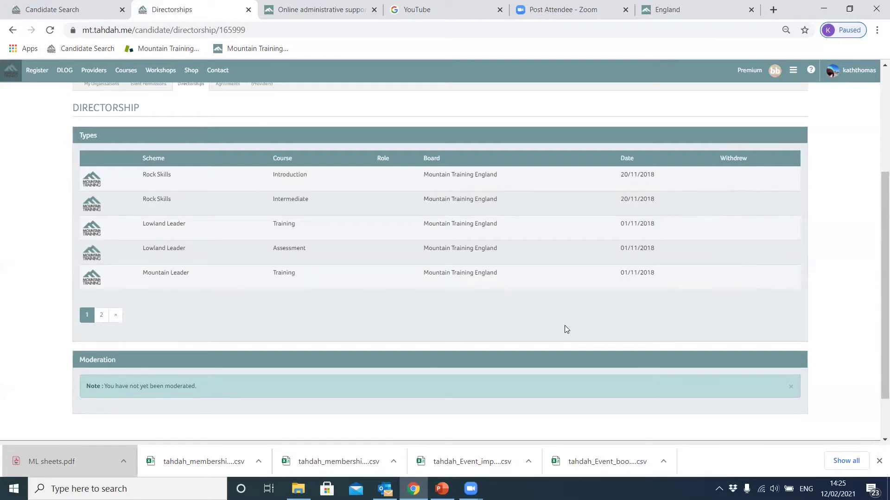
scroll(564, 324, "up", 4)
Return to the list of linked organisations and open the Cowboy Adventures provider account.
left_click(400, 238)
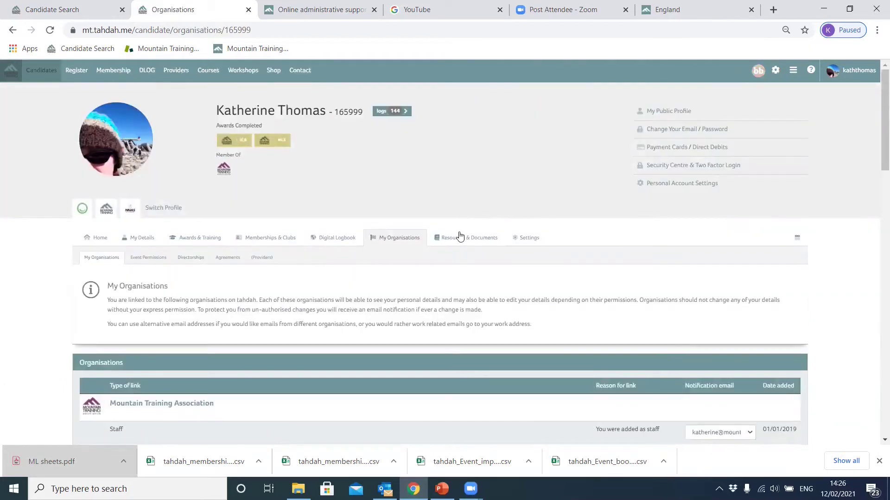
left_click(858, 71)
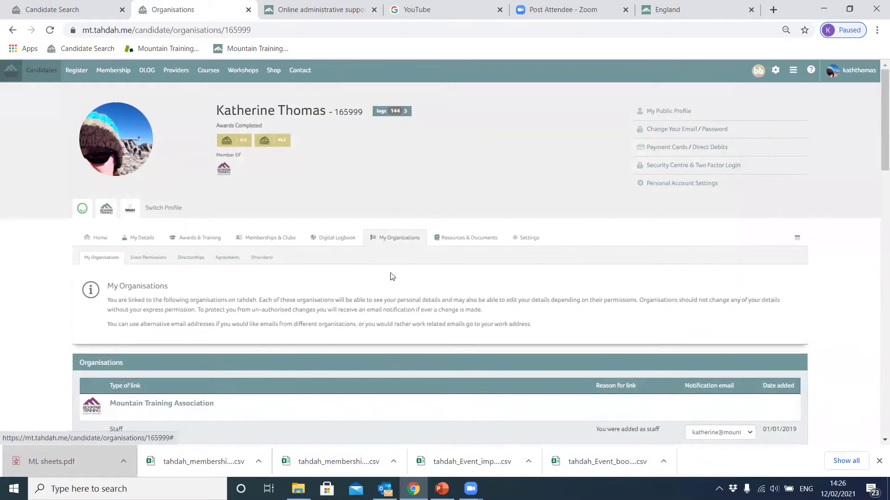
scroll(178, 298, "down", 10)
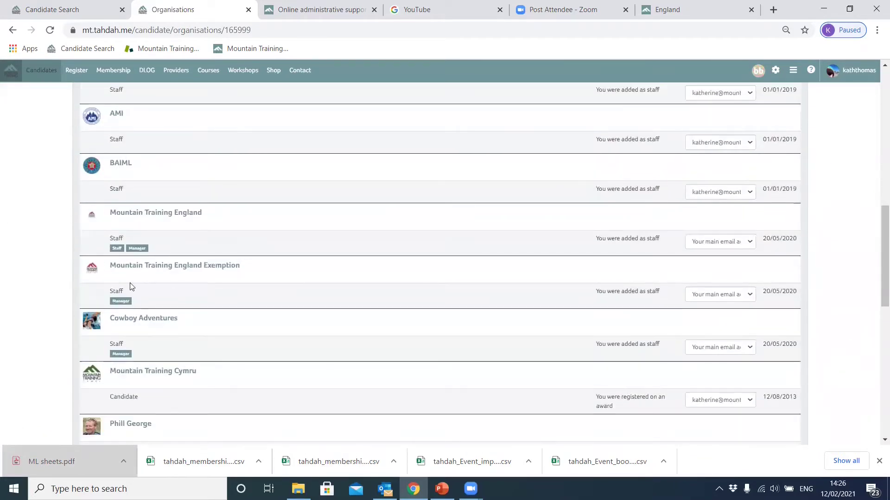
left_click(92, 324)
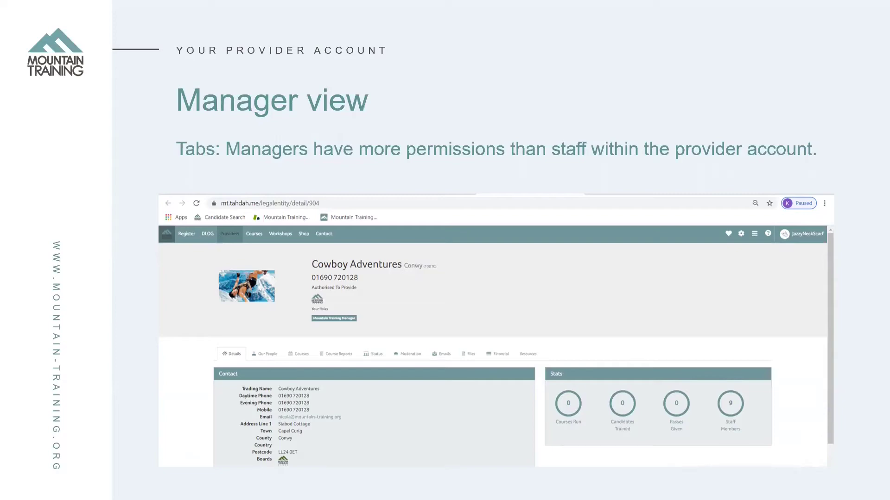
Switch from the slide show to Chrome and review the contact details, stats and map on the Cowboy Adventures Details page.
key("alt+Tab")
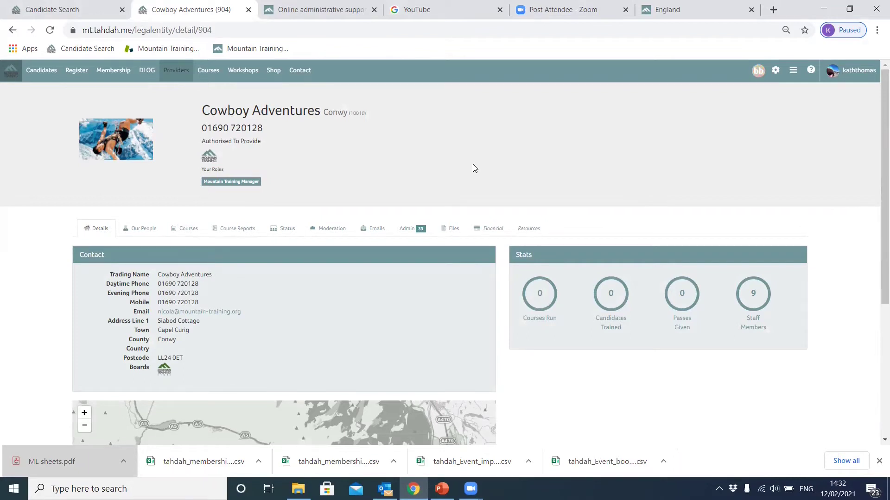
scroll(482, 340, "down", 2)
scroll(482, 341, "down", 4)
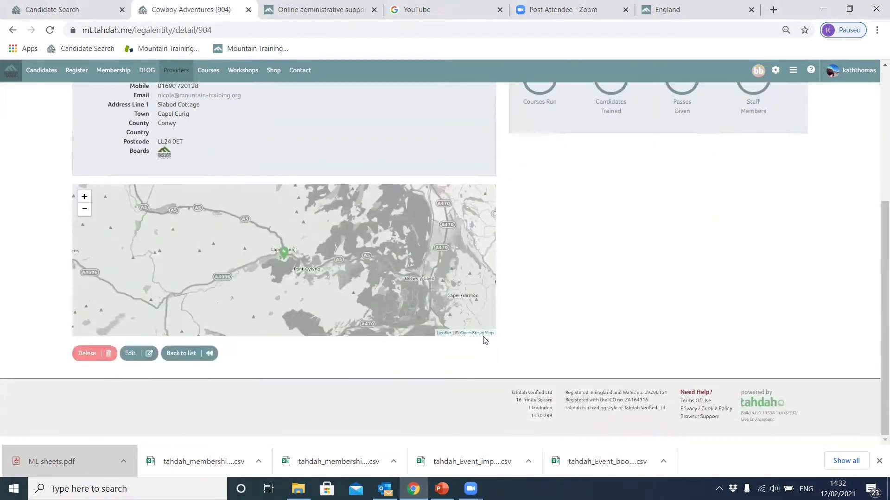
scroll(480, 336, "up", 3)
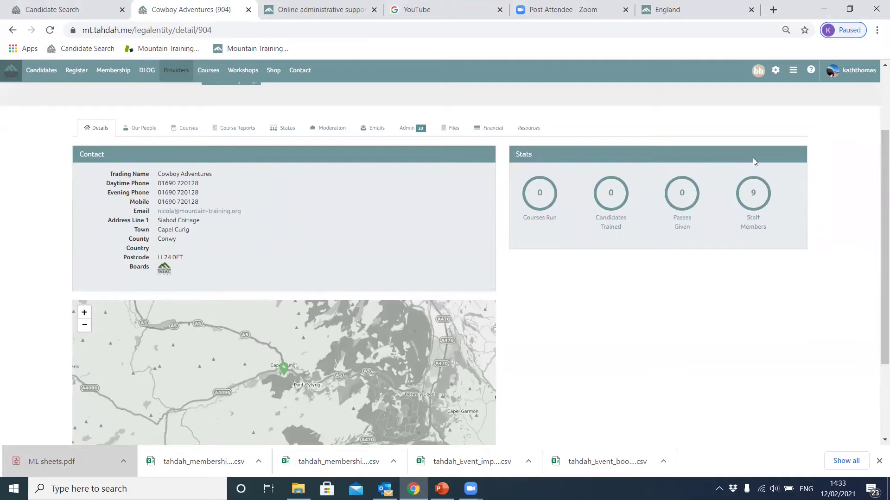
scroll(566, 221, "up", 2)
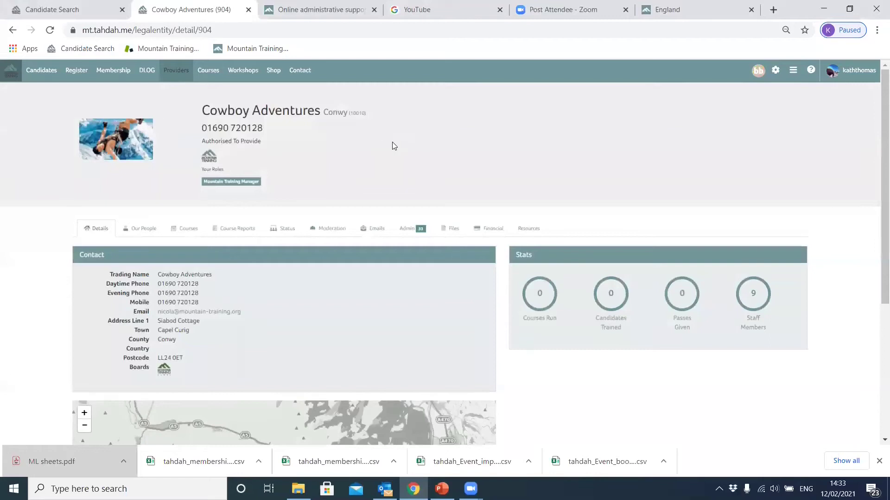
scroll(513, 157, "down", 2)
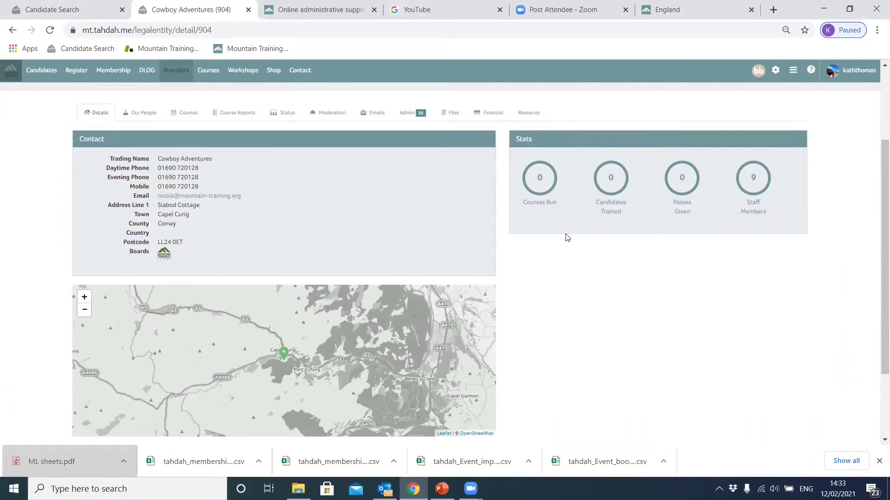
scroll(567, 238, "down", 1)
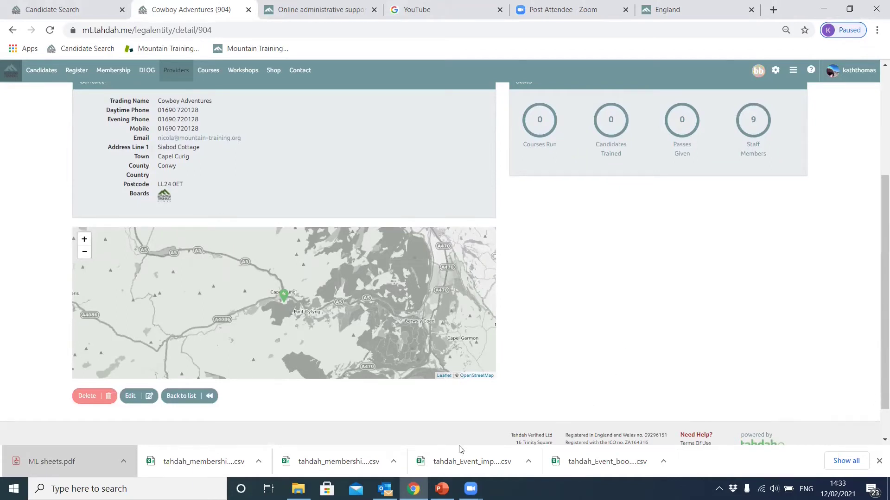
Open the Cowboy Adventures details for editing and review the Main Details and Registered Number Details fields.
left_click(135, 397)
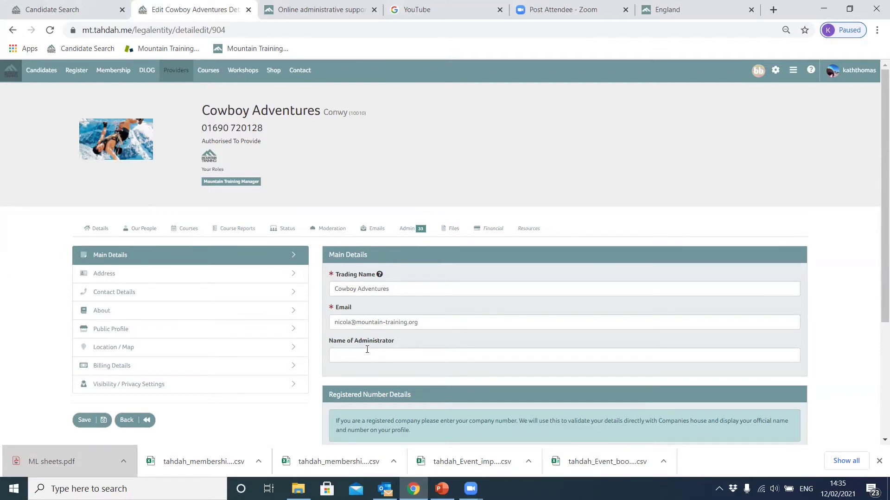
scroll(433, 355, "down", 5)
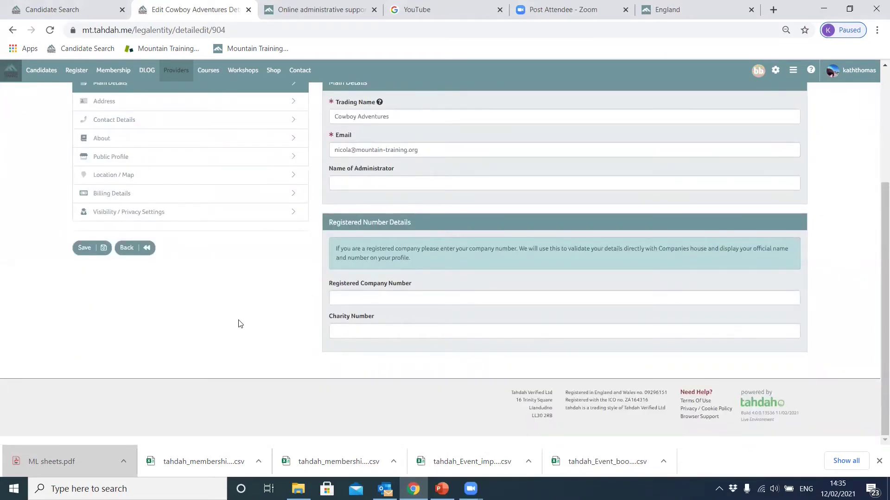
scroll(237, 320, "up", 2)
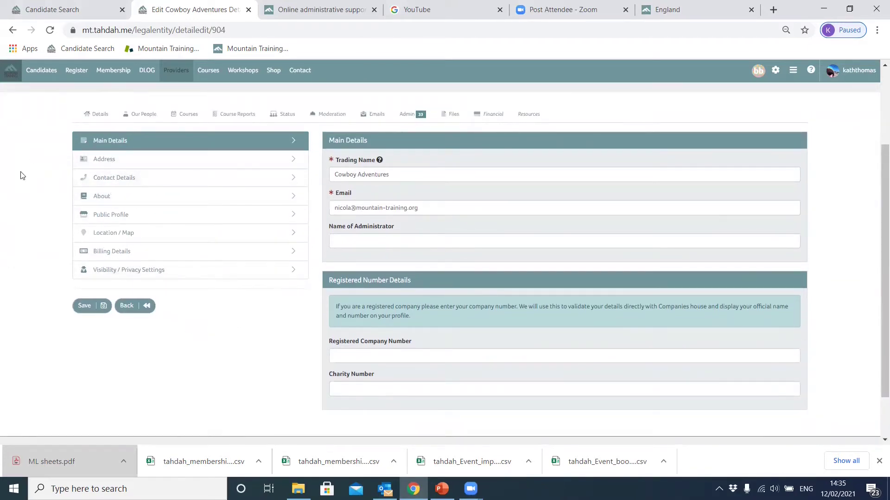
scroll(28, 175, "up", 2)
Review the Address and Contact Details sections of the provider's editable details.
left_click(121, 220)
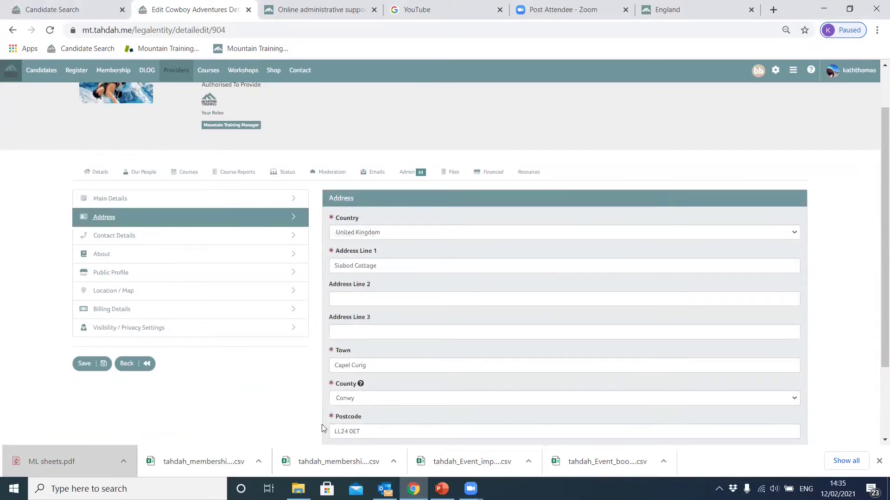
scroll(304, 419, "down", 2)
scroll(288, 372, "up", 3)
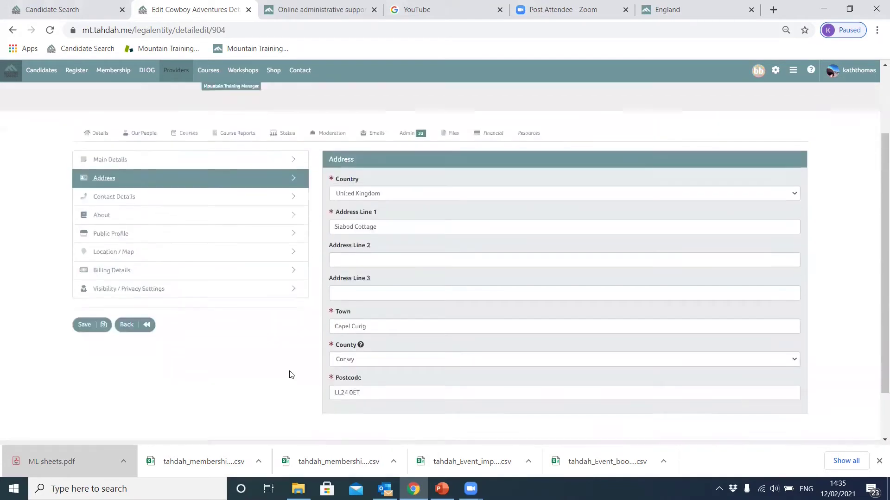
scroll(284, 360, "up", 1)
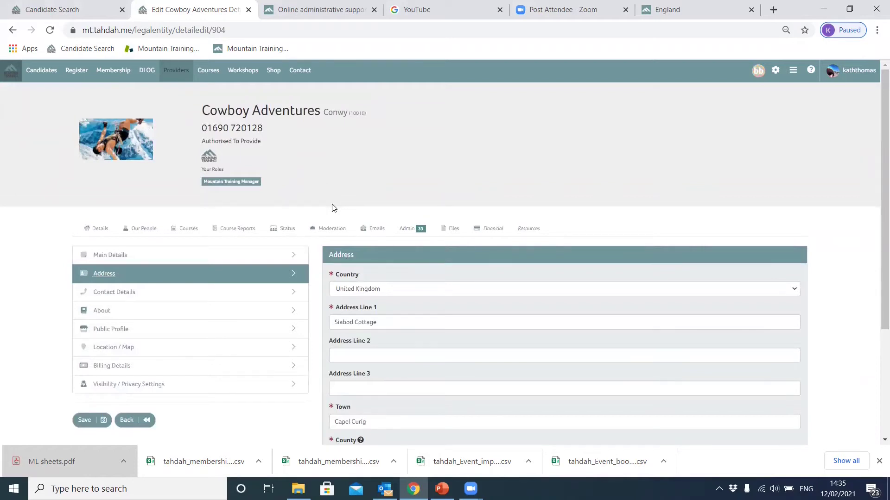
left_click(143, 300)
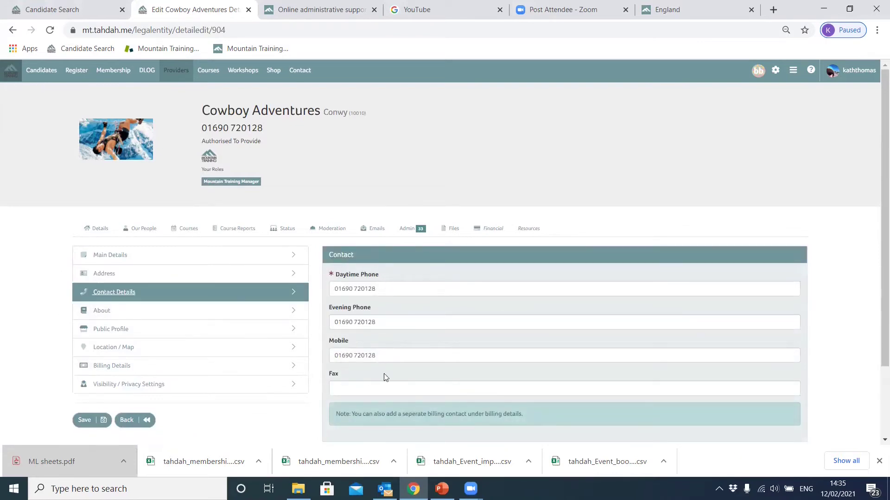
scroll(388, 377, "down", 2)
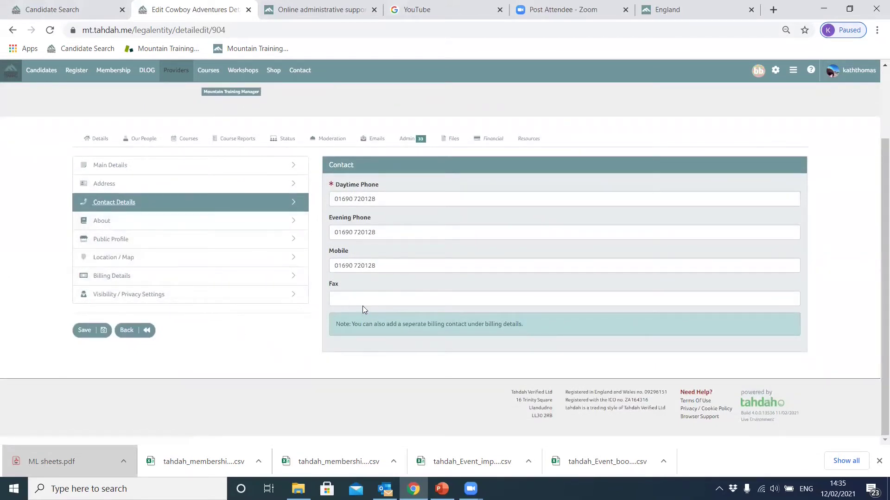
Open the provider's About section and examine the About Us text editor and the save option.
left_click(109, 224)
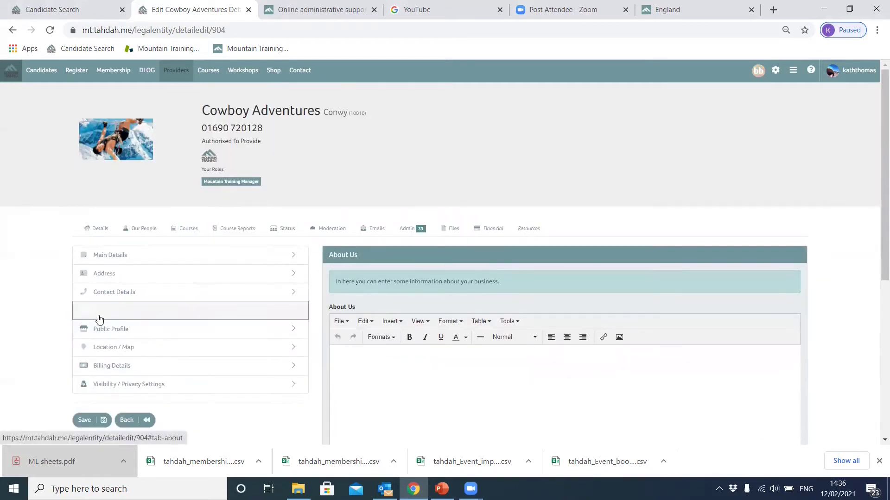
scroll(830, 383, "down", 3)
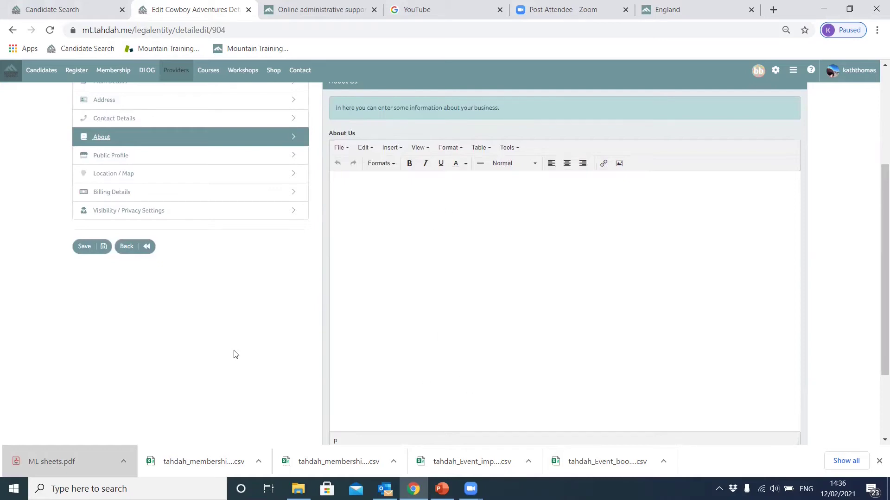
scroll(239, 364, "up", 2)
scroll(239, 366, "down", 4)
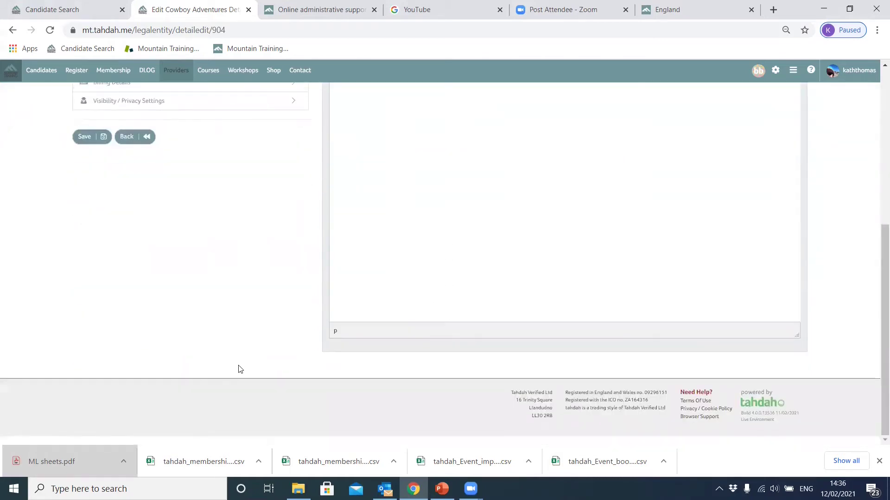
scroll(217, 367, "up", 1)
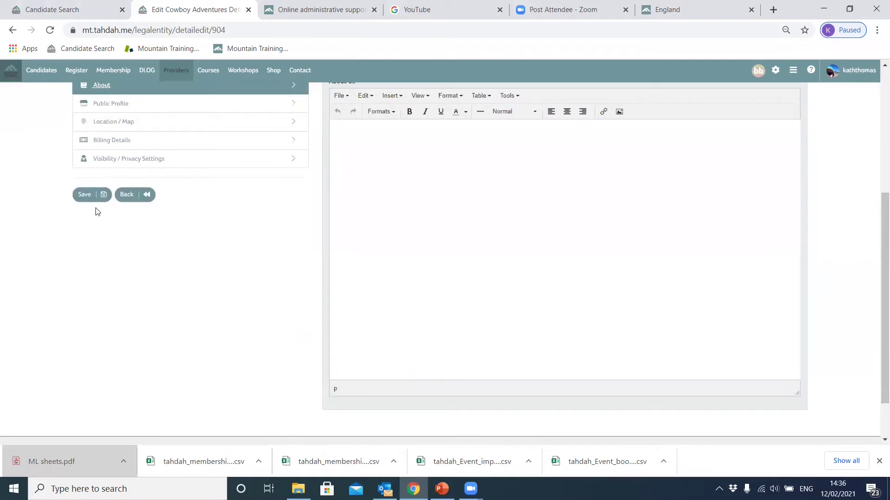
Open the provider's Public Profile section and review its link fields and the logo image upload options.
scroll(267, 277, "up", 1)
scroll(268, 277, "up", 1)
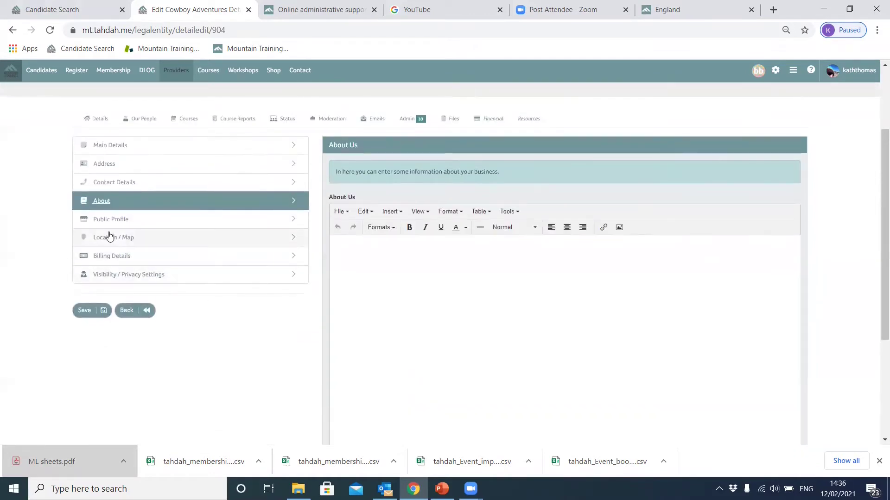
left_click(115, 220)
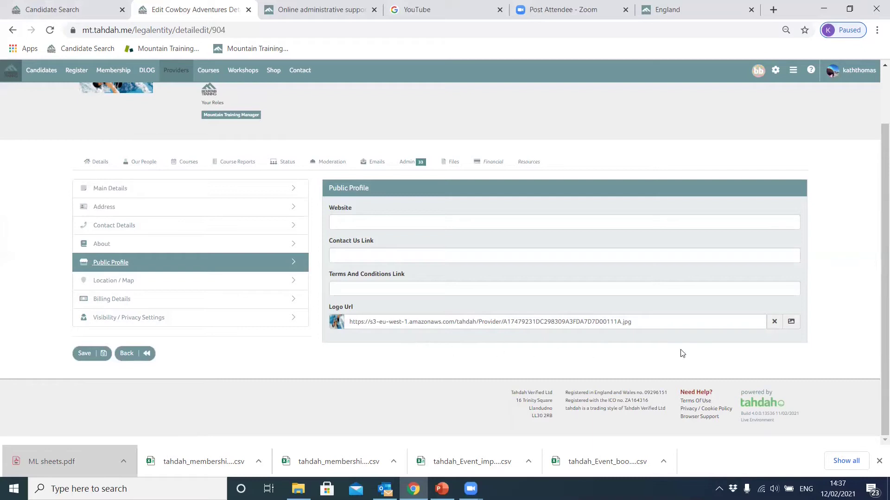
left_click(791, 323)
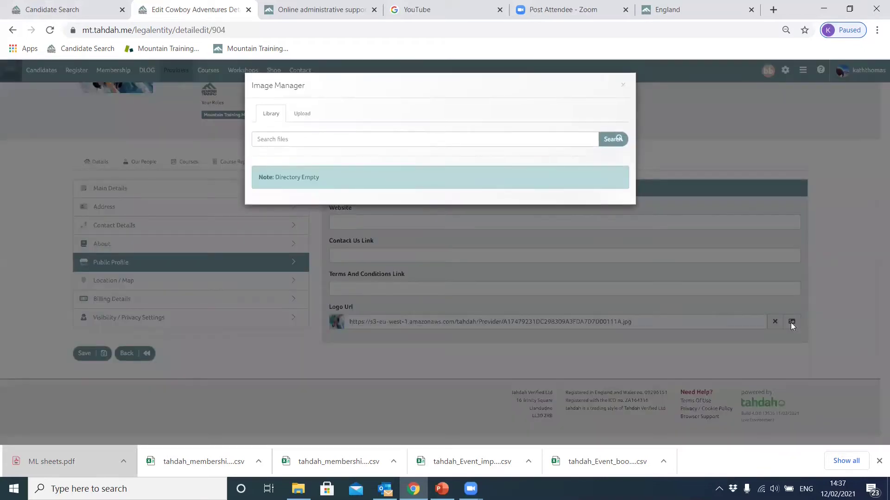
left_click(301, 114)
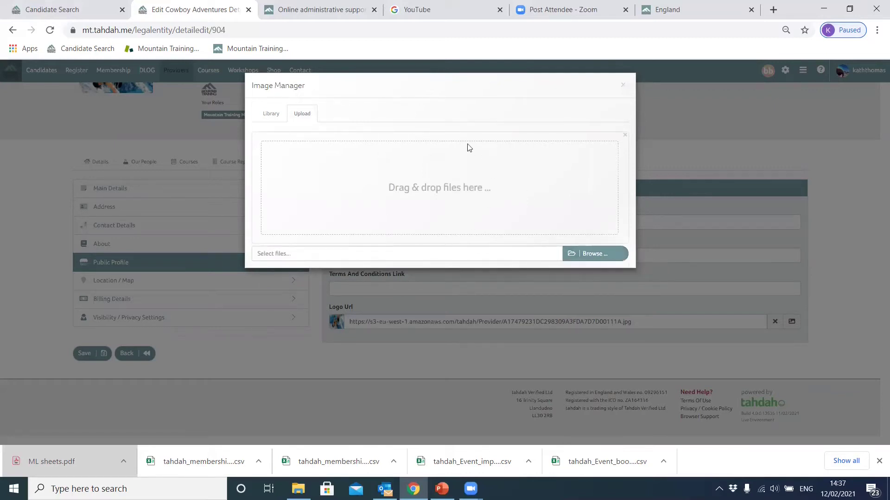
left_click(624, 86)
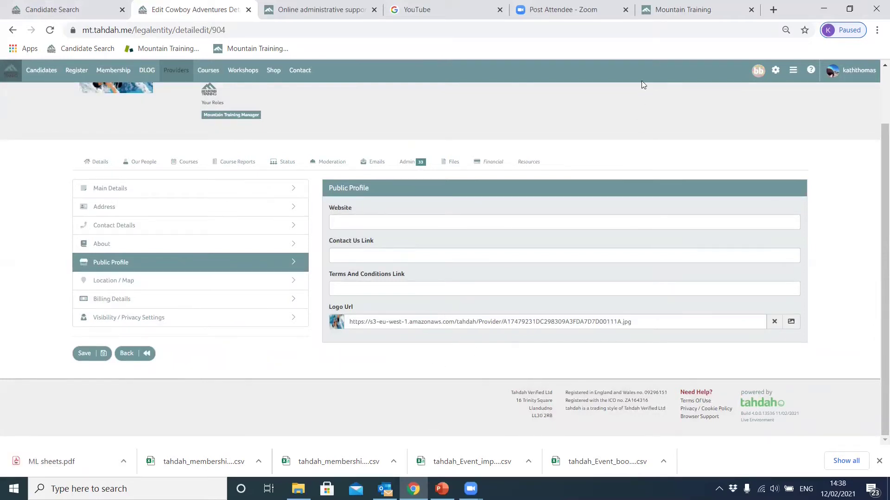
Switch to the Mountain Training website, open the full course list, and examine the provider logos on the course listings.
left_click(670, 16)
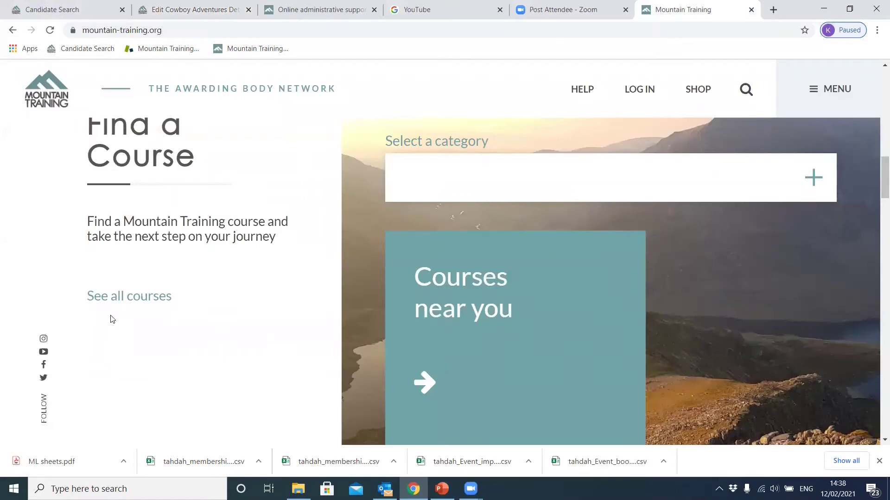
left_click(119, 300)
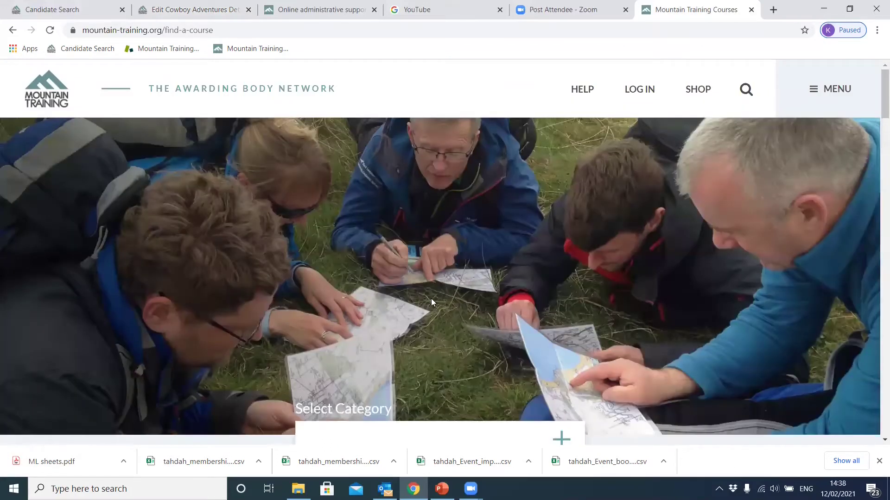
scroll(441, 293, "down", 7)
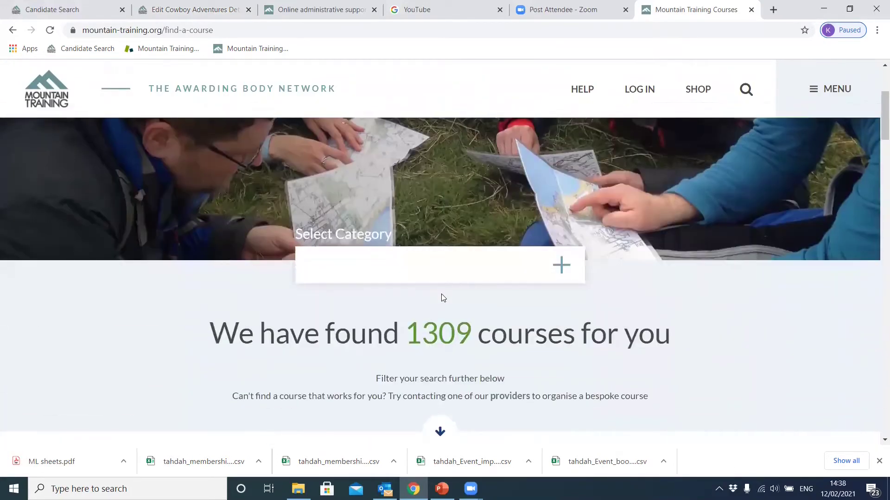
scroll(441, 297, "down", 3)
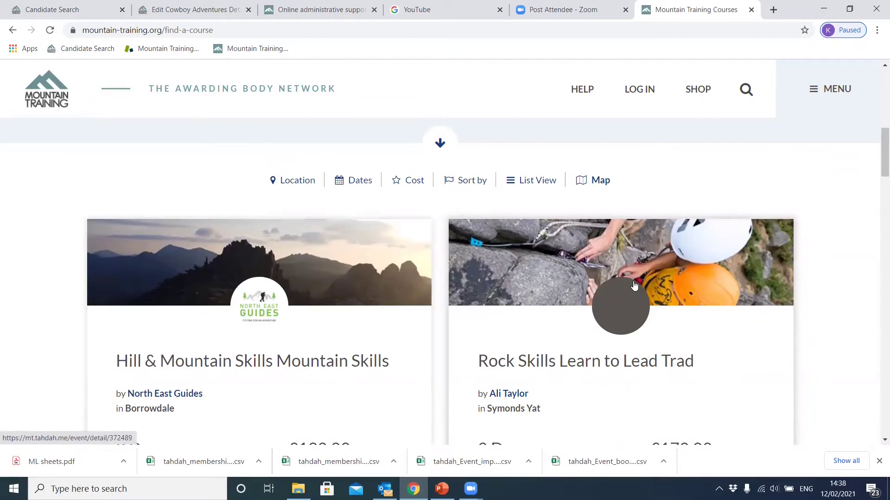
scroll(817, 288, "down", 3)
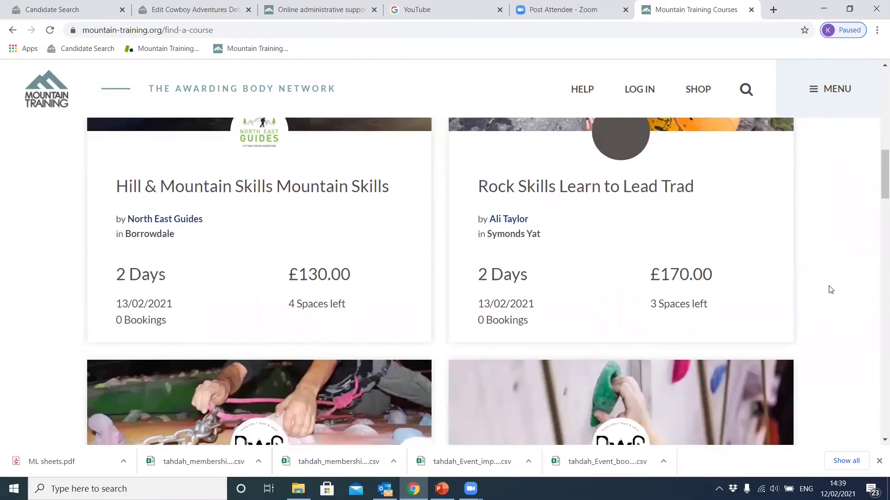
scroll(829, 290, "down", 3)
scroll(831, 289, "down", 15)
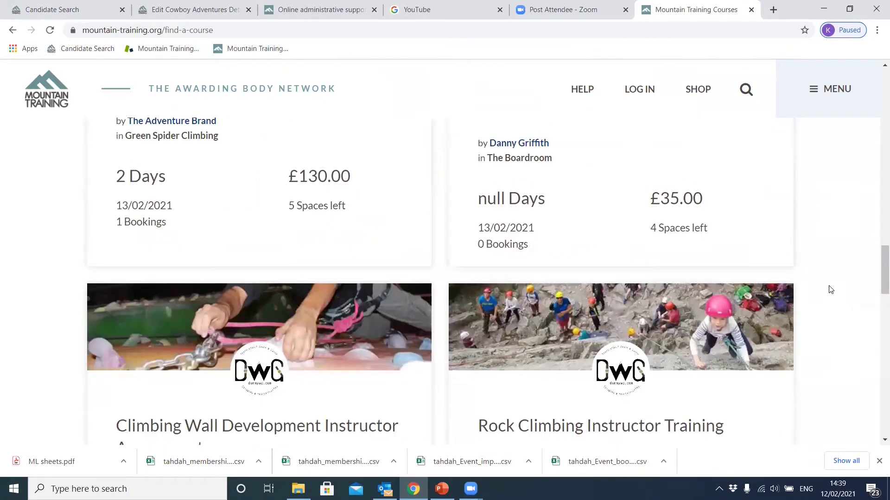
scroll(831, 289, "down", 15)
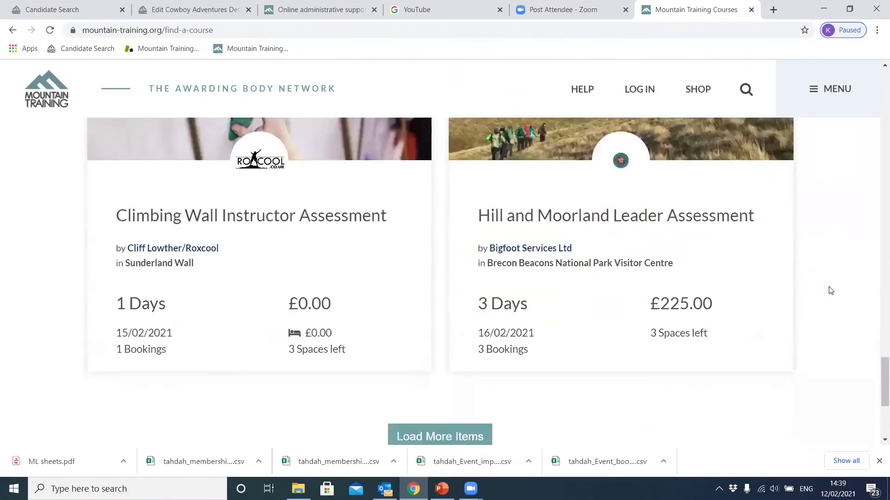
scroll(831, 290, "up", 15)
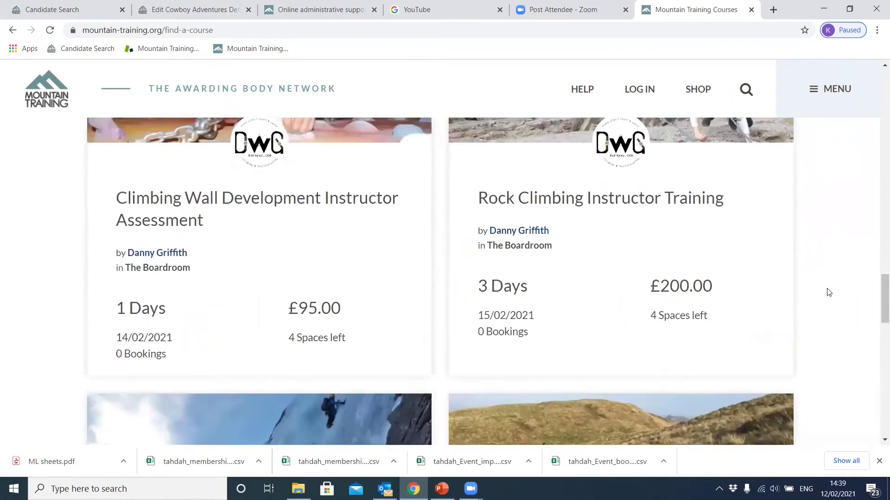
scroll(829, 292, "up", 20)
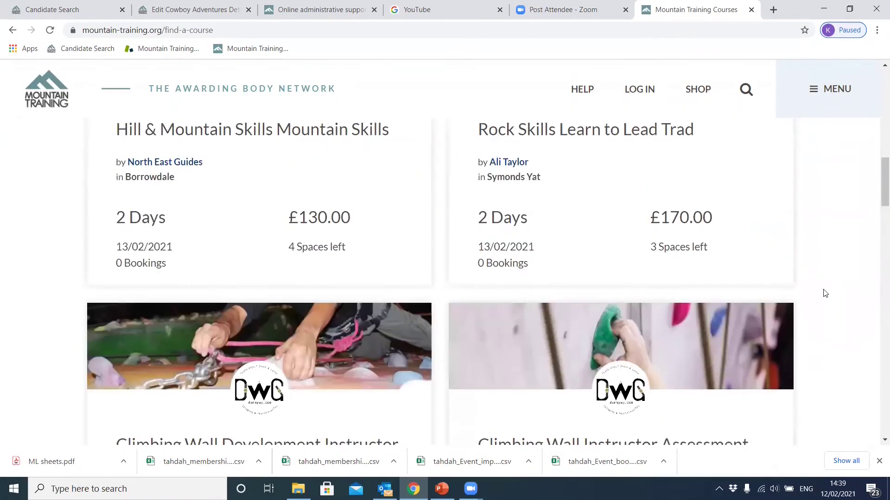
scroll(824, 293, "up", 8)
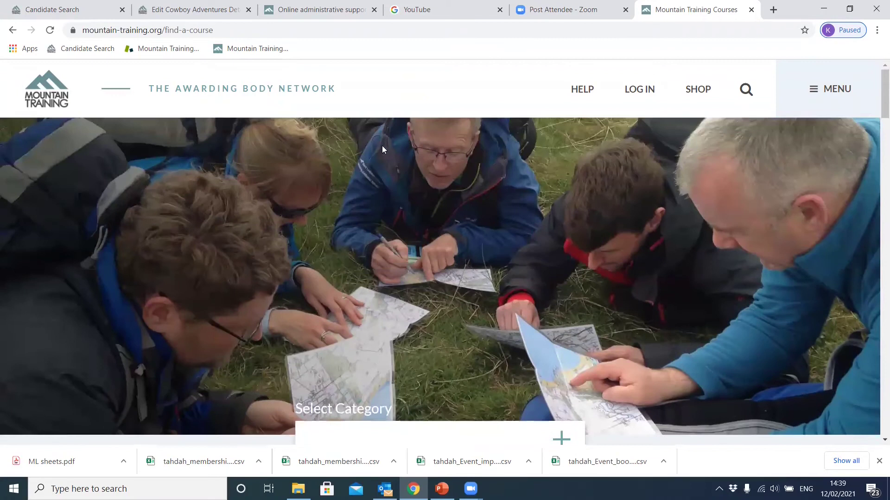
Return to the Cowboy Adventures edit page and review the Location / Map settings and the Billing Details fields.
left_click(181, 10)
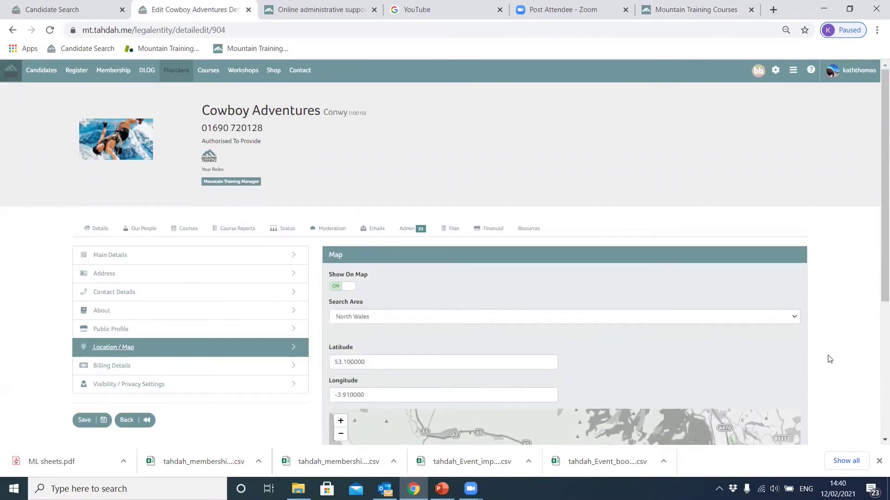
scroll(855, 354, "down", 5)
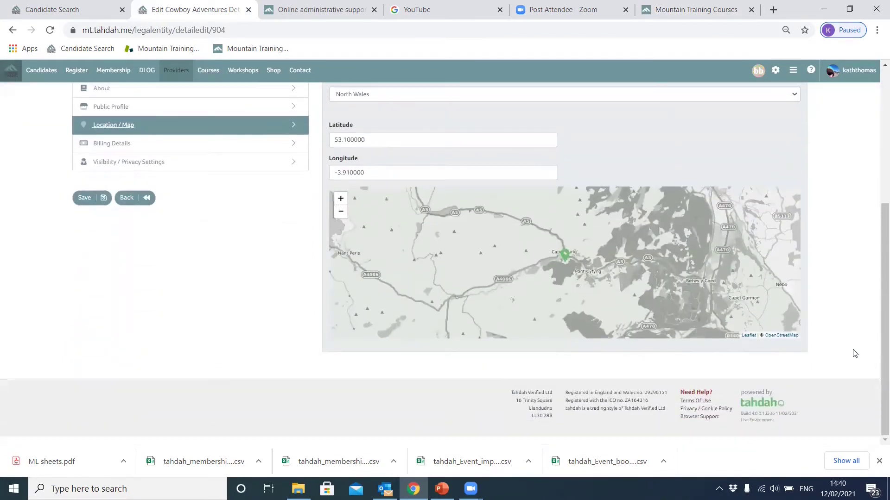
scroll(854, 353, "up", 2)
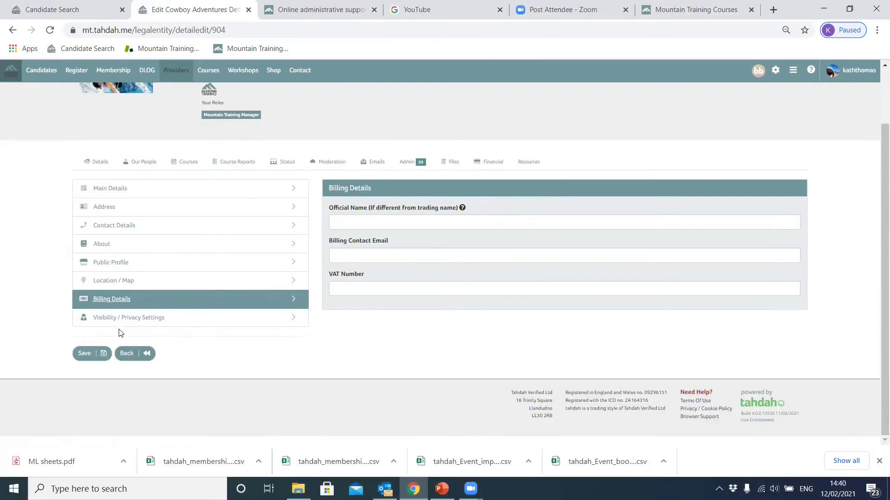
Review the provider's Visibility / Privacy Settings, save the details, and check the resulting Details page.
left_click(116, 319)
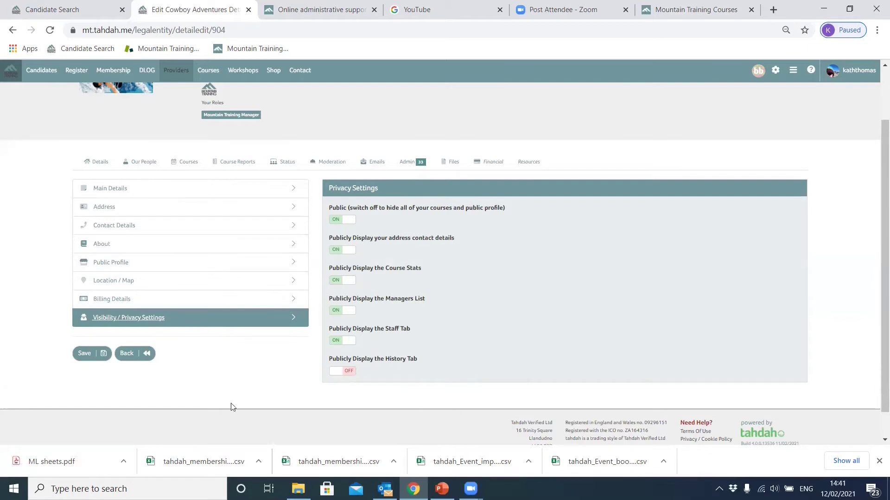
left_click(84, 355)
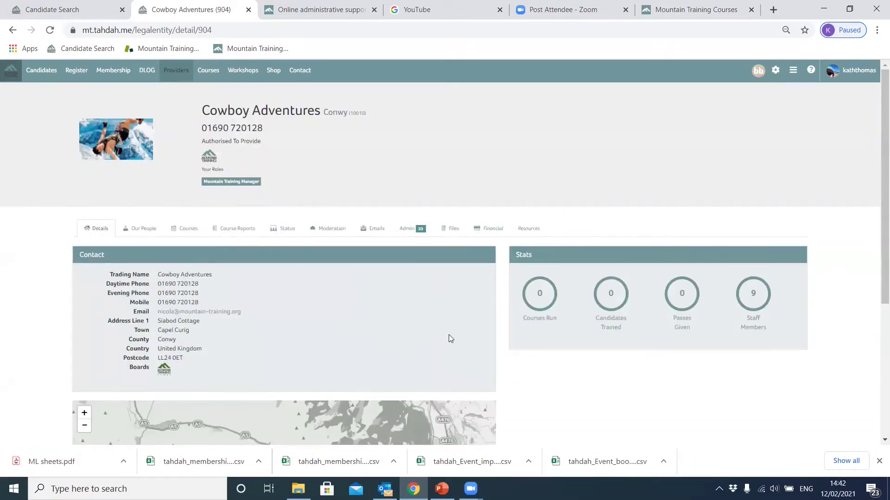
scroll(449, 319, "down", 5)
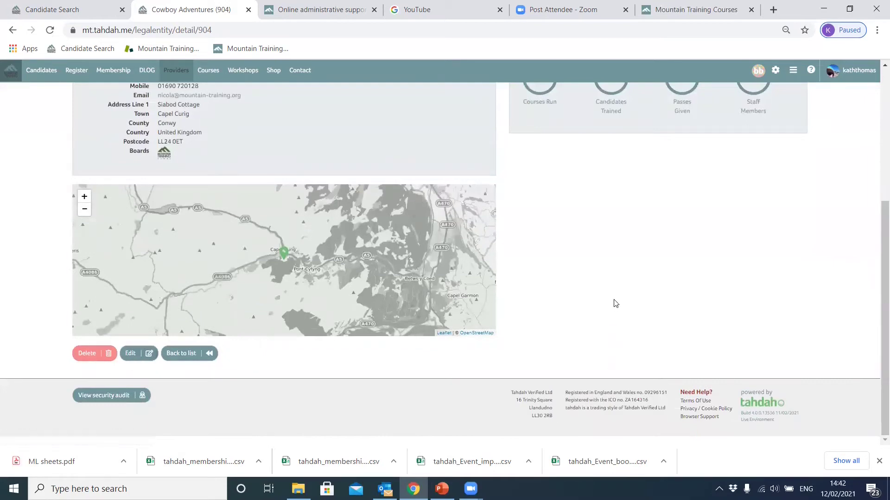
scroll(614, 303, "up", 5)
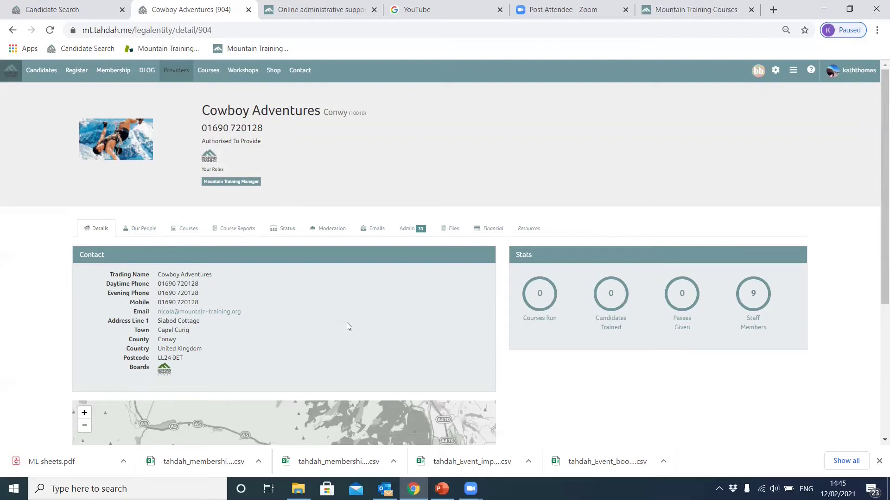
Check the provider's award Status list and review the memberships and courses run for each person in Our People.
left_click(283, 234)
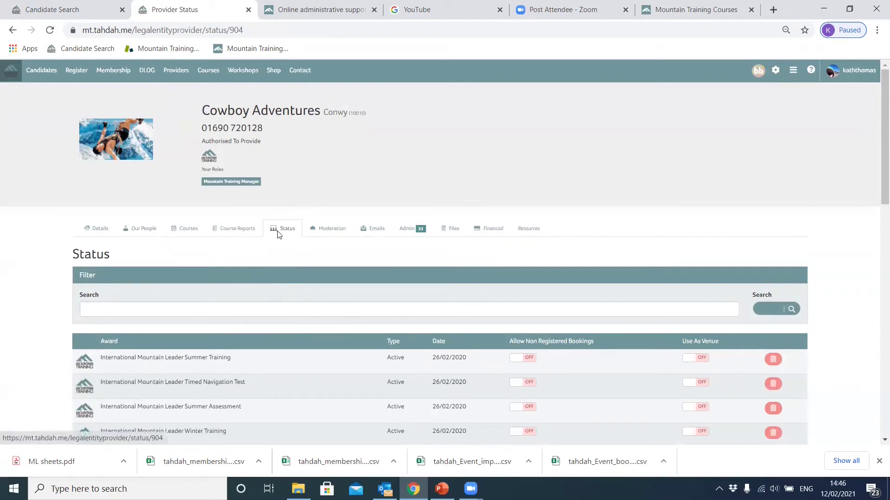
left_click(141, 231)
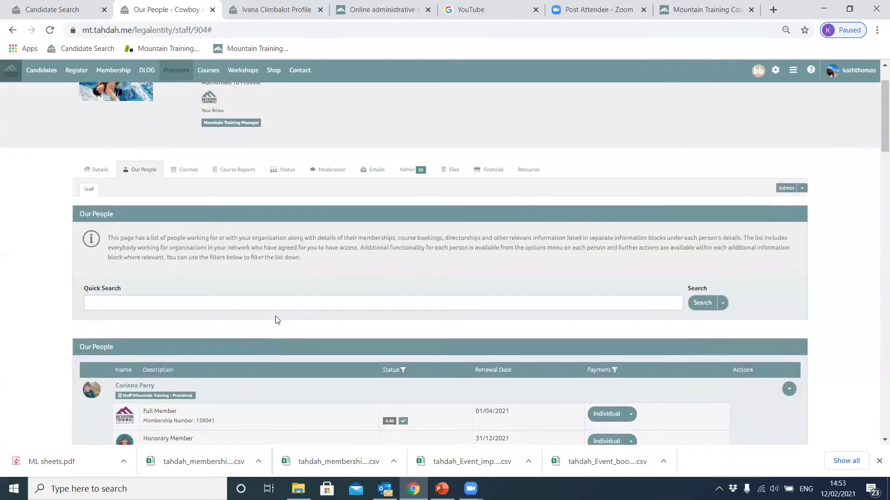
scroll(277, 320, "down", 3)
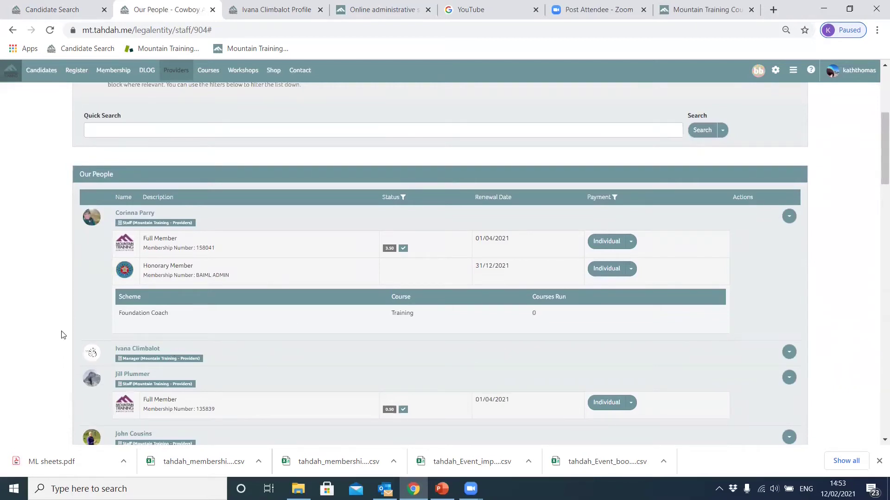
scroll(63, 334, "down", 3)
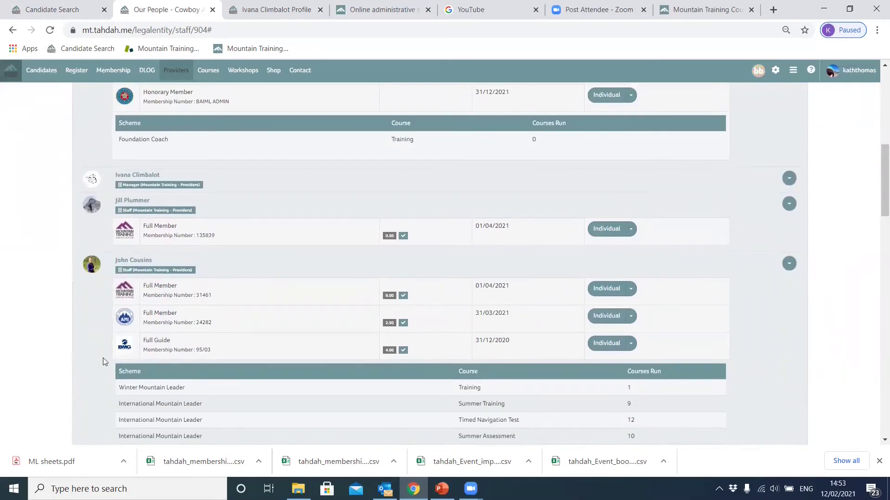
scroll(60, 343, "down", 6)
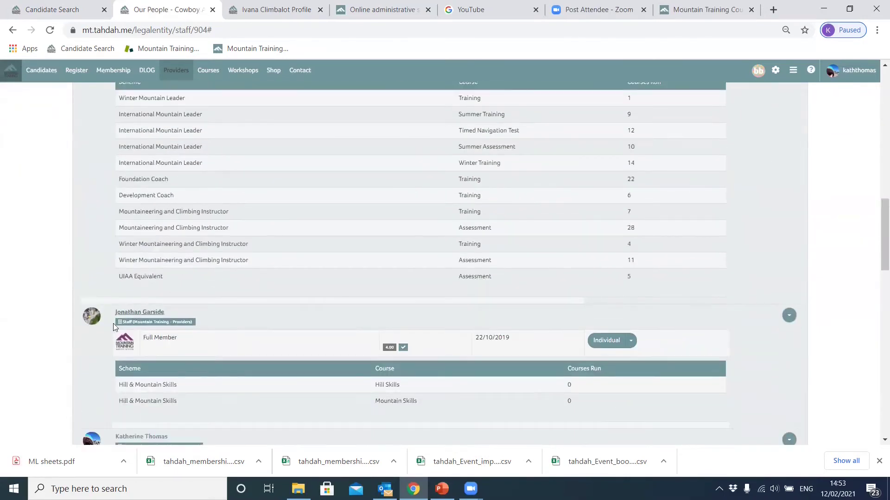
scroll(88, 339, "down", 4)
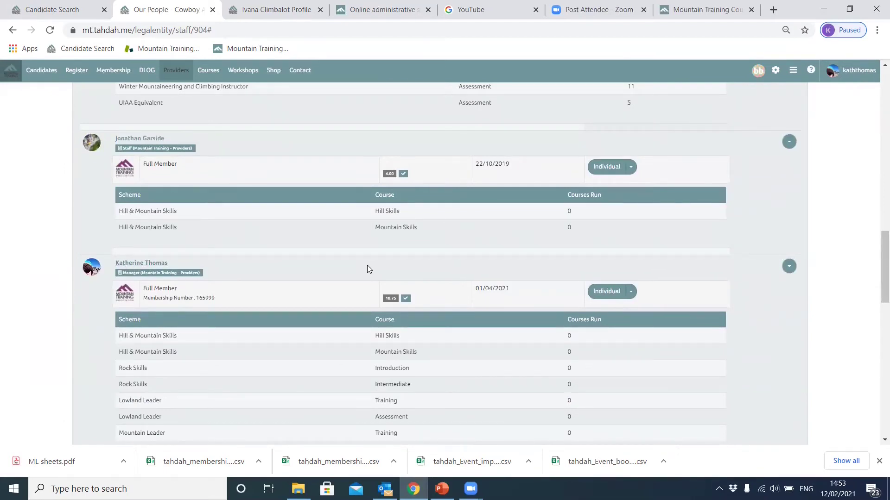
scroll(369, 267, "down", 1)
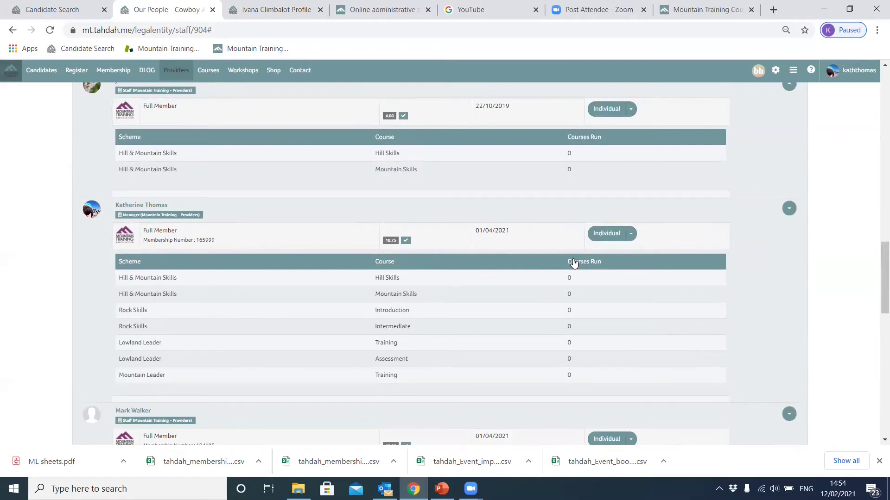
Start adding a person to the provider's staff and search for them by their candidate or membership number.
scroll(574, 263, "up", 20)
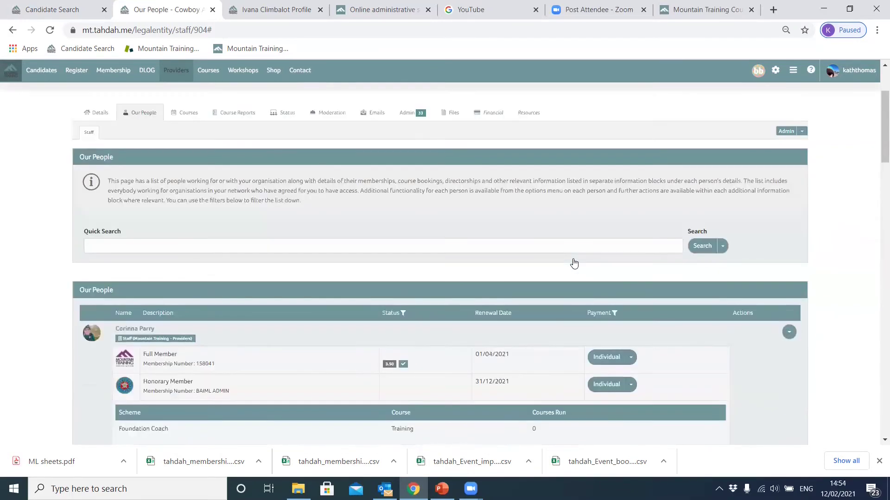
scroll(574, 263, "up", 3)
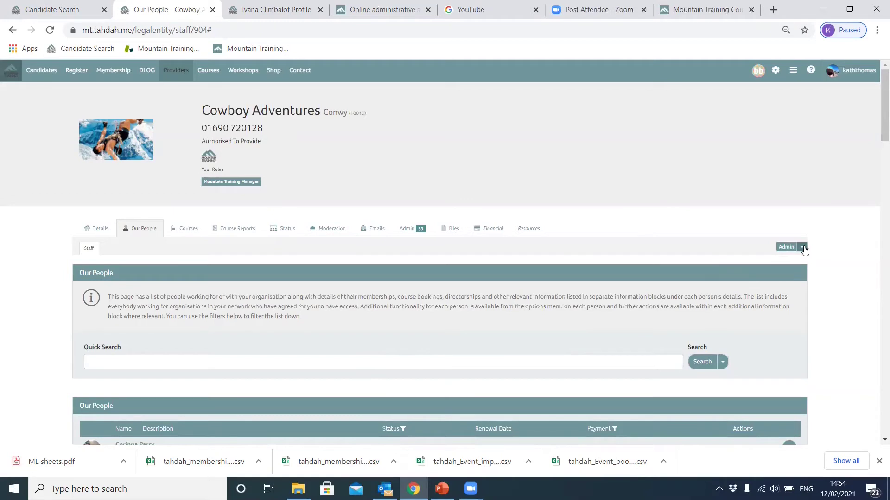
left_click(803, 248)
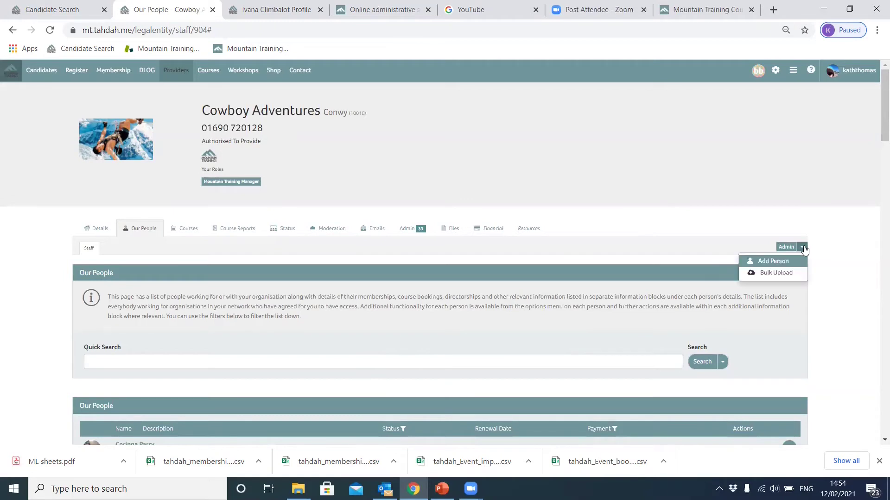
left_click(770, 262)
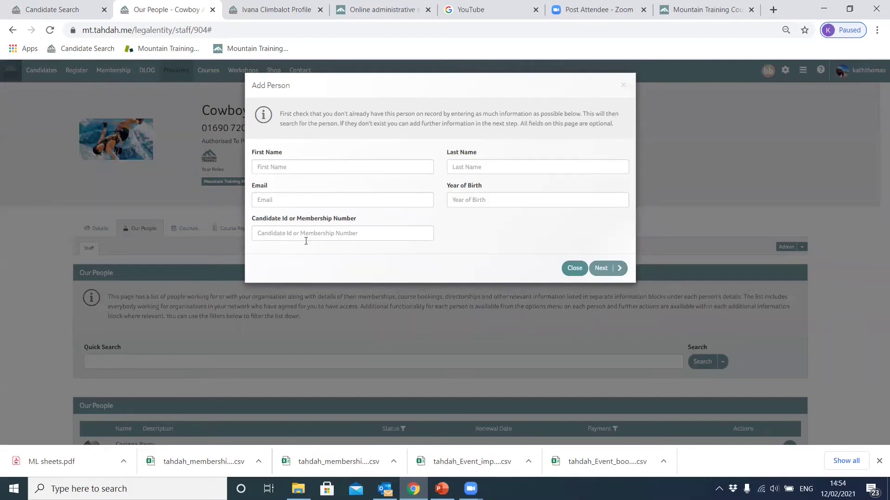
left_click(286, 236)
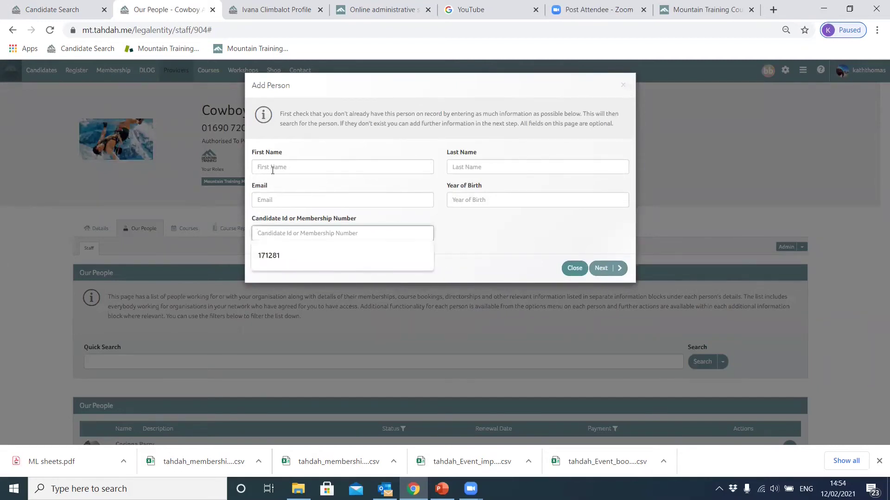
left_click(268, 261)
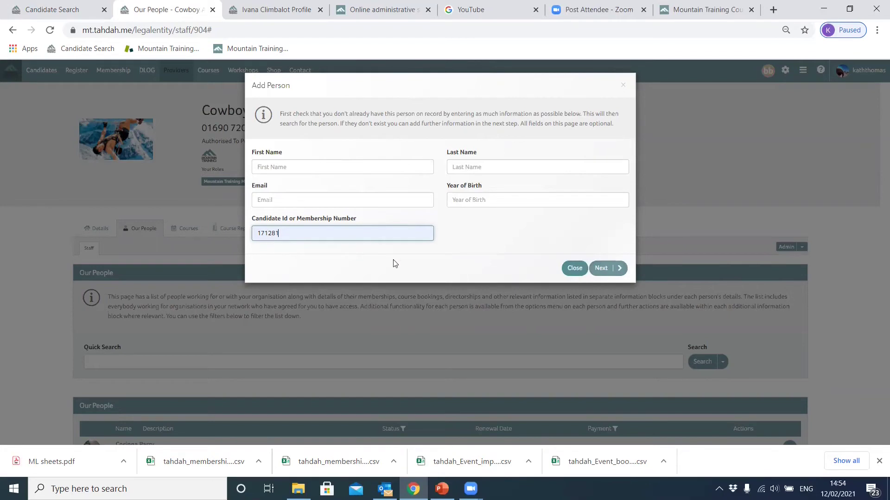
left_click(602, 269)
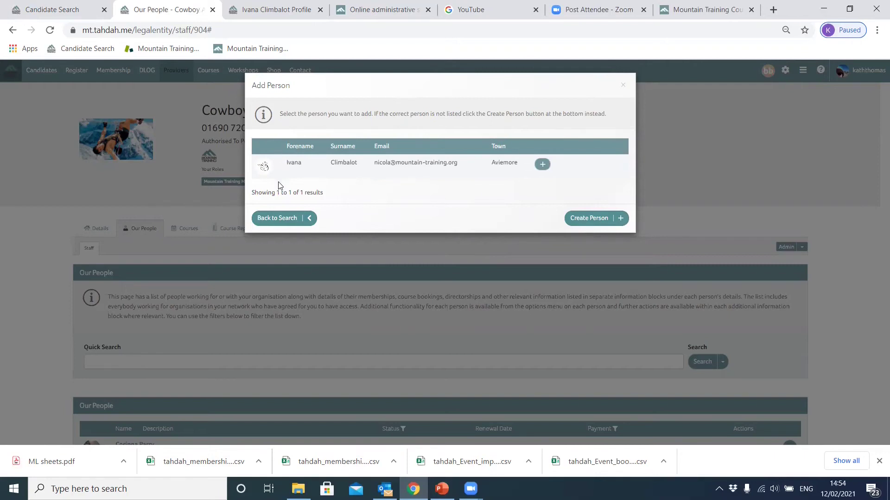
Add the found person with the Mountain Training Providers Staff role, save and close, and check their roles in the Our People list.
left_click(541, 165)
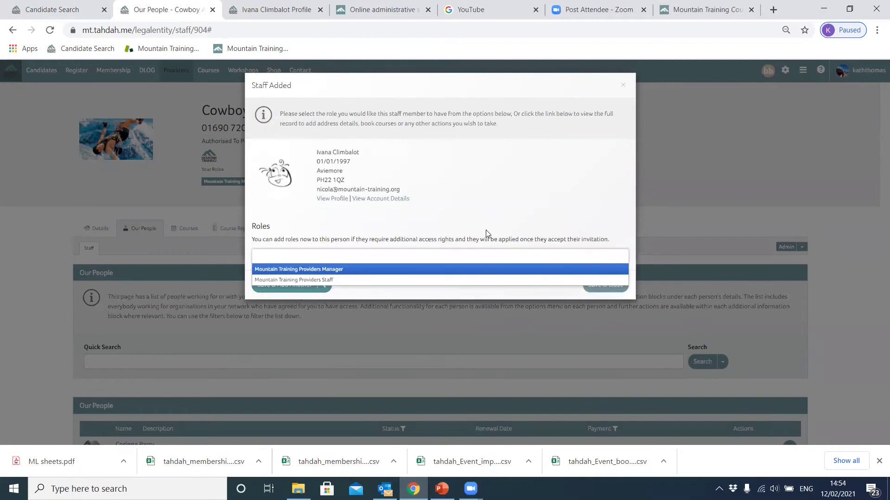
left_click(385, 280)
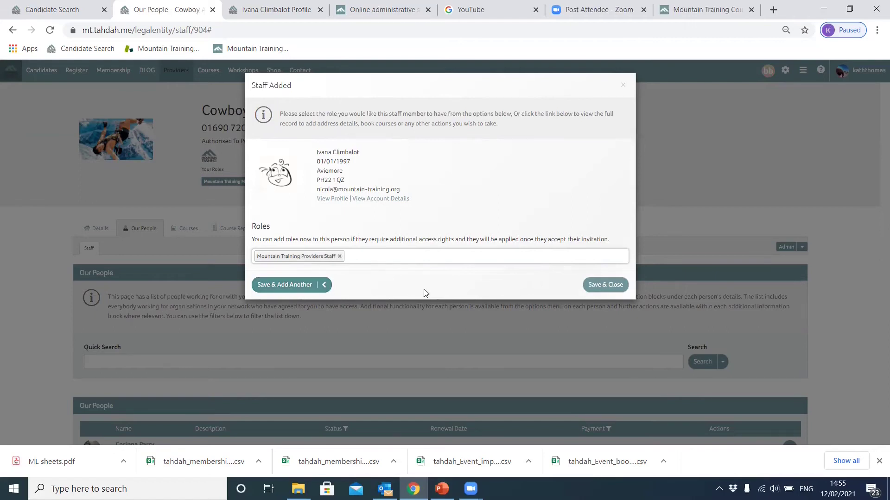
left_click(598, 286)
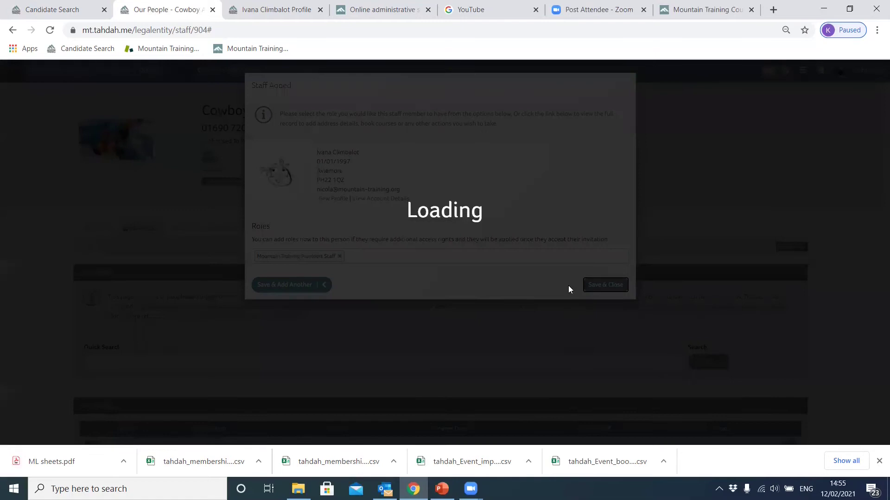
scroll(484, 269, "down", 6)
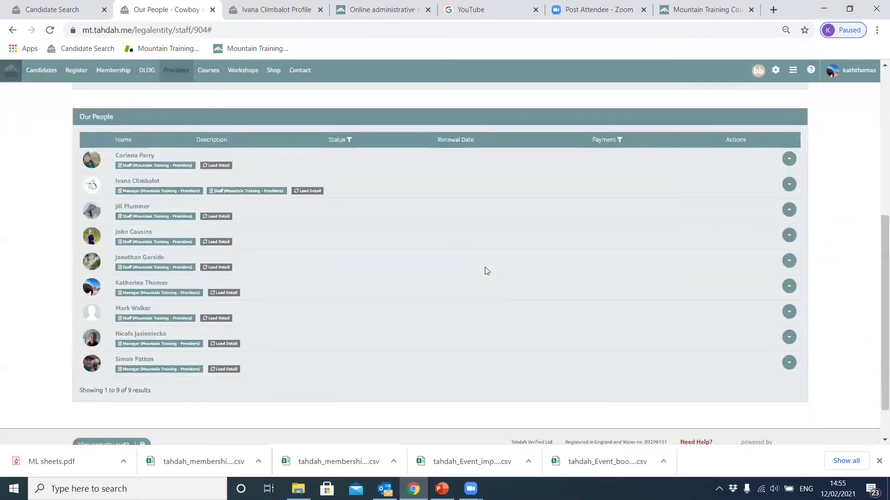
scroll(485, 268, "down", 4)
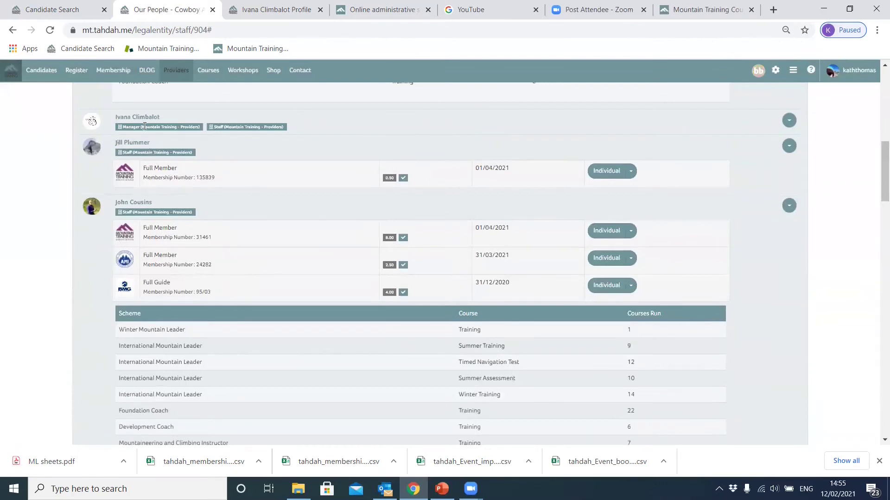
left_click(249, 127)
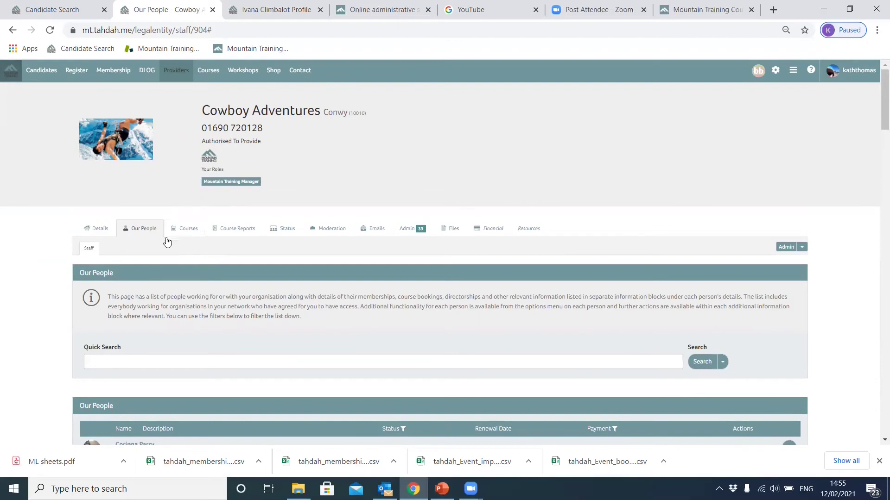
Filter the provider's Courses events by the start date 01/03/2019 and review the listed courses and the option to create one.
left_click(187, 228)
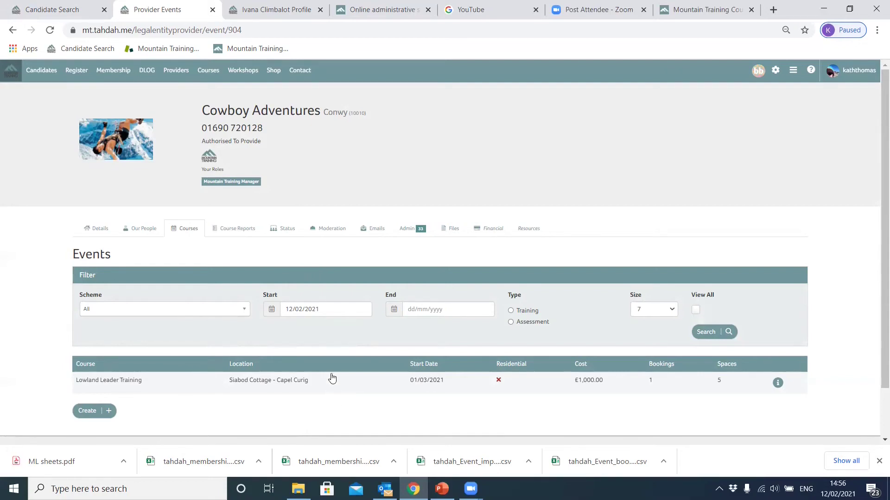
left_click(274, 313)
left_click(270, 326)
left_click(270, 326)
left_click(337, 347)
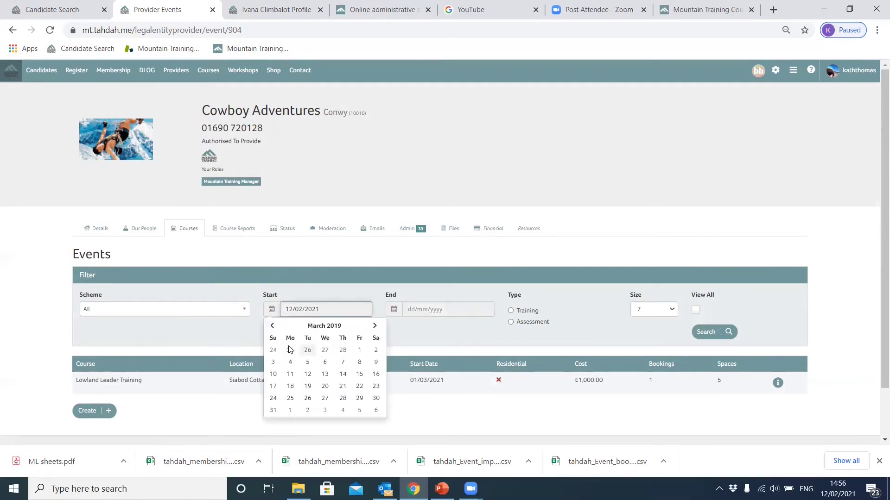
left_click(360, 350)
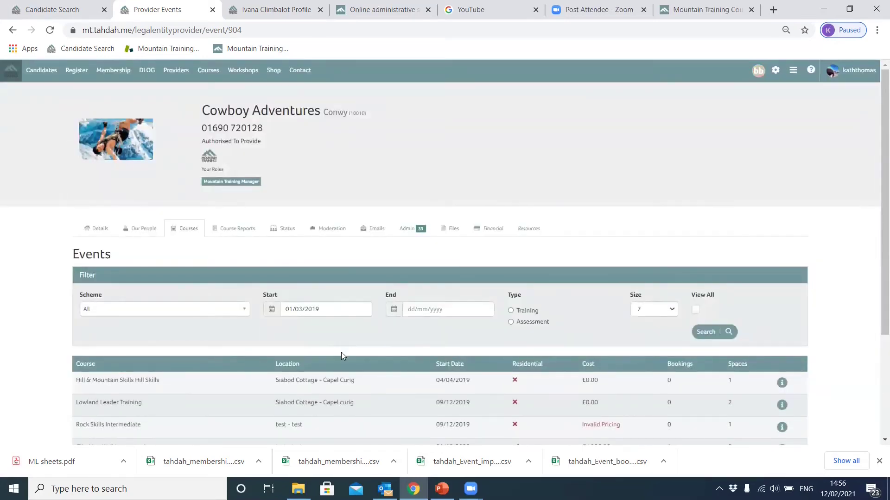
scroll(341, 356, "down", 4)
scroll(338, 360, "up", 4)
scroll(323, 349, "down", 3)
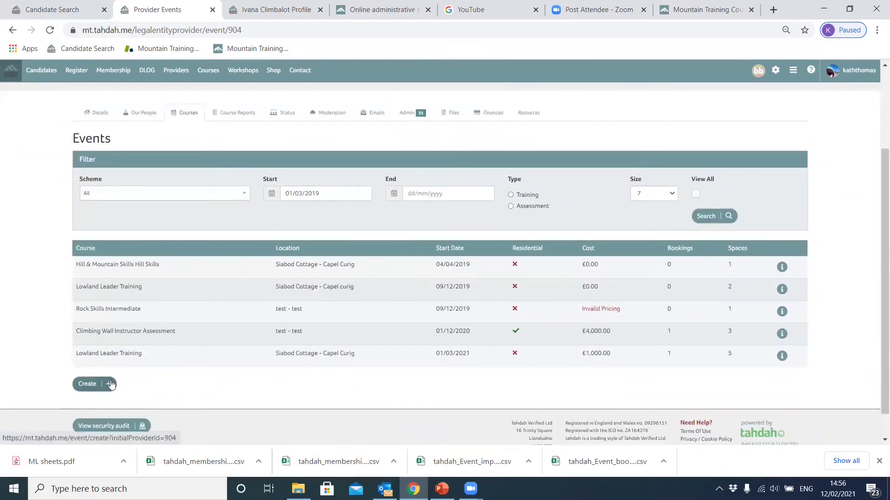
scroll(201, 387, "up", 3)
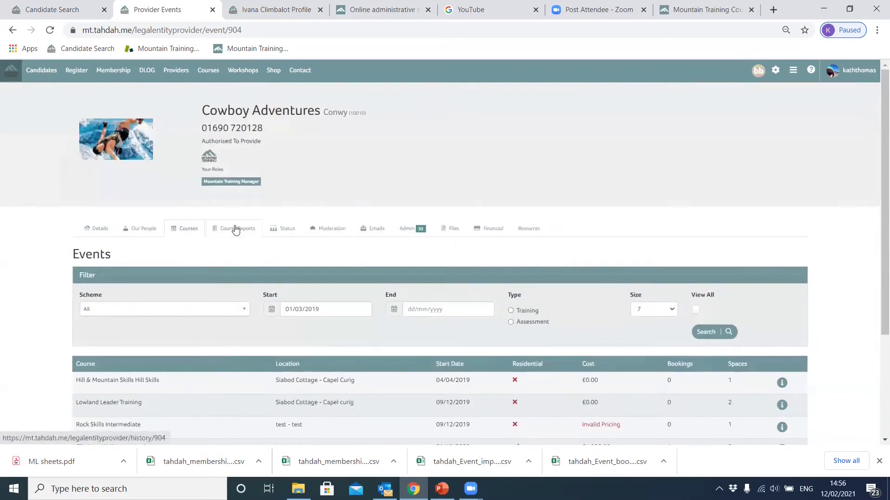
Review the Course Reports page with its Scheme filter options and the Moderation page with its Award filter options.
left_click(236, 229)
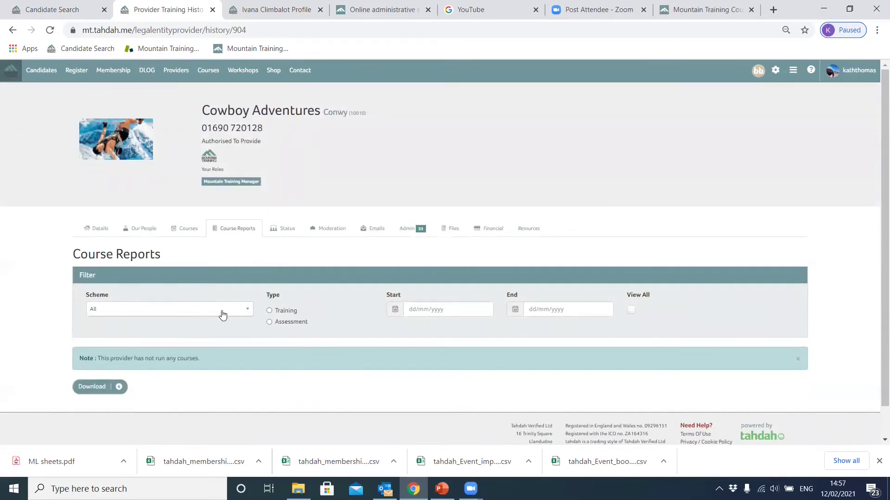
left_click(248, 310)
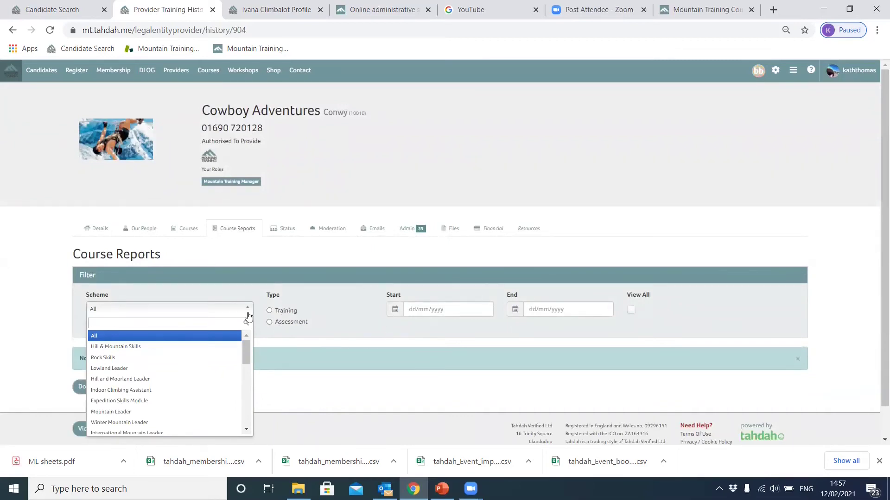
left_click(330, 231)
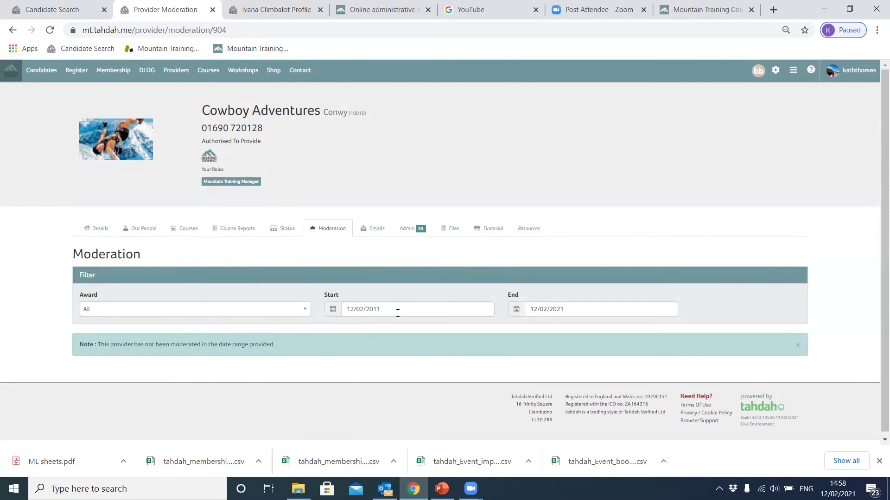
left_click(305, 310)
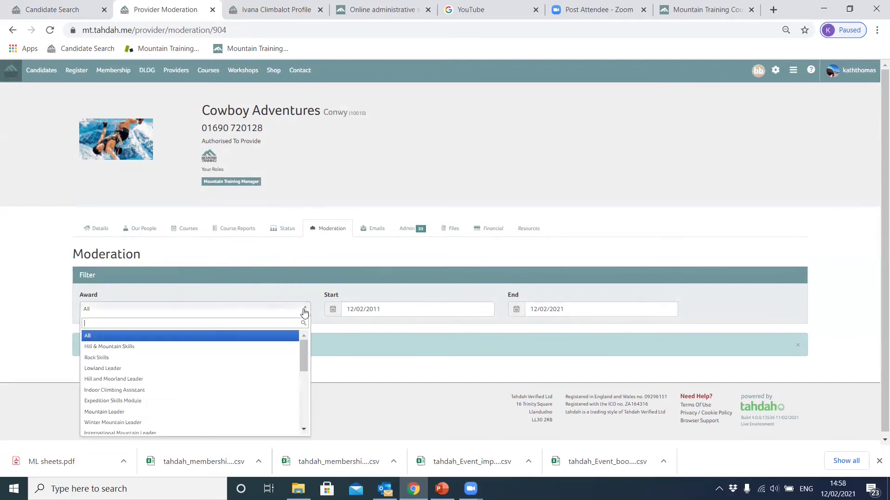
scroll(174, 382, "down", 5)
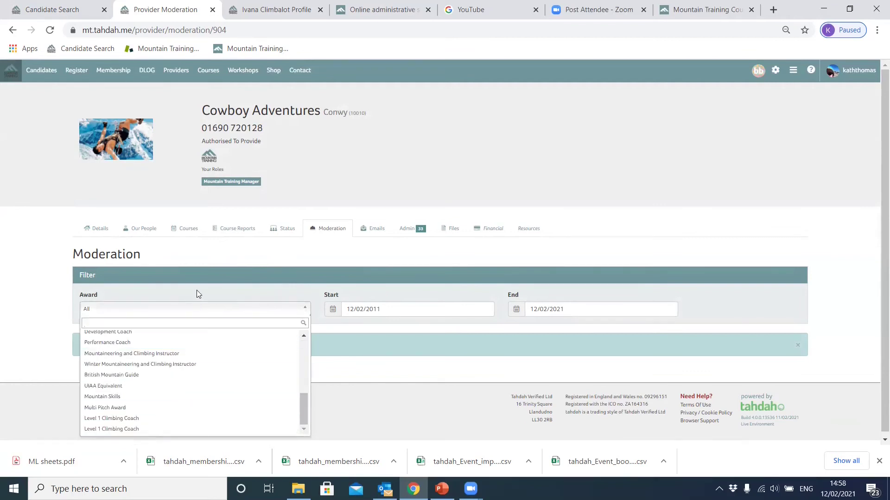
left_click(324, 267)
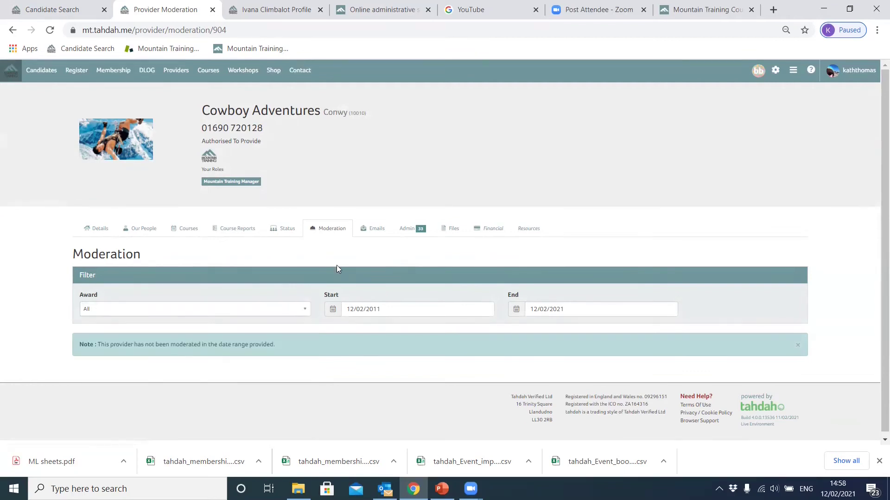
Review the provider's email notification settings and the Files page with its upload area.
left_click(377, 231)
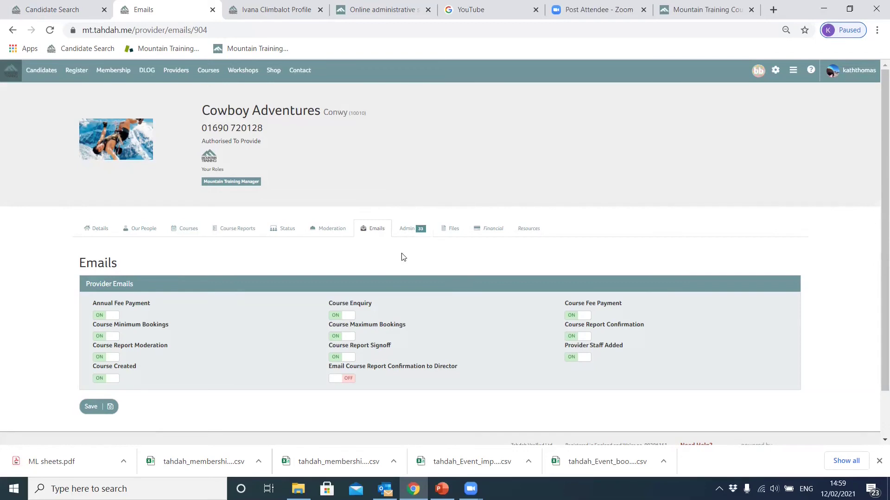
left_click(447, 231)
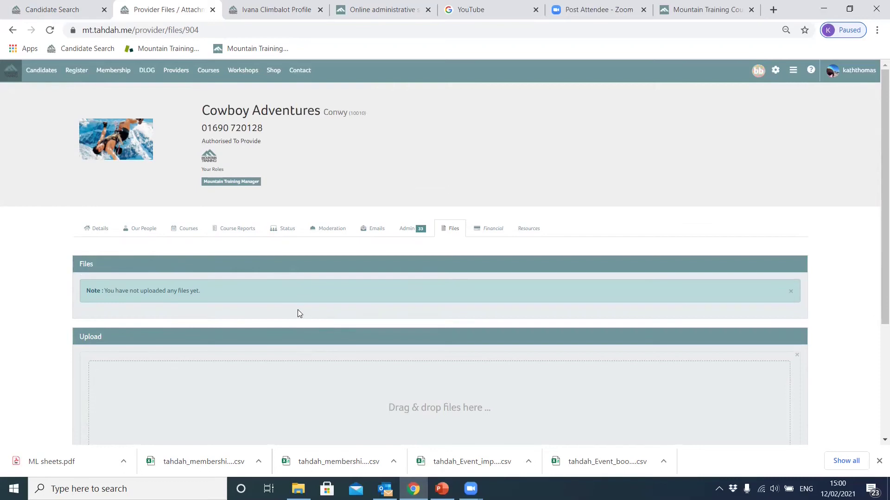
scroll(299, 311, "down", 3)
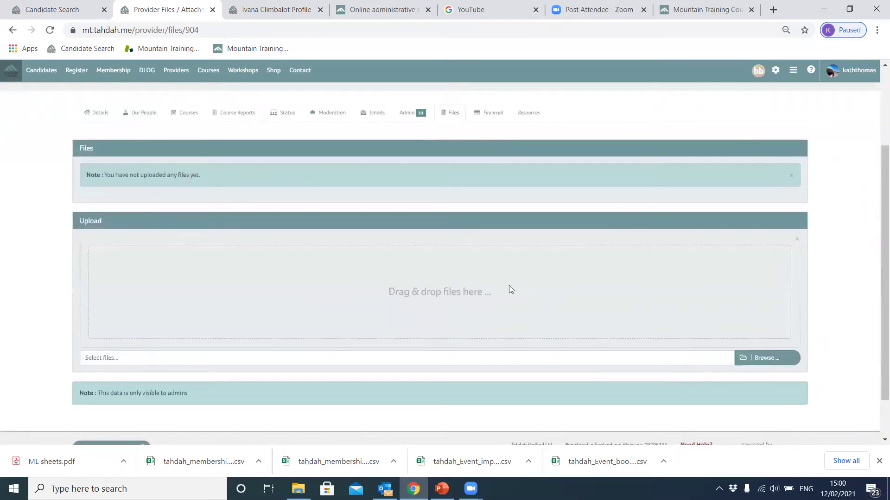
scroll(479, 272, "up", 3)
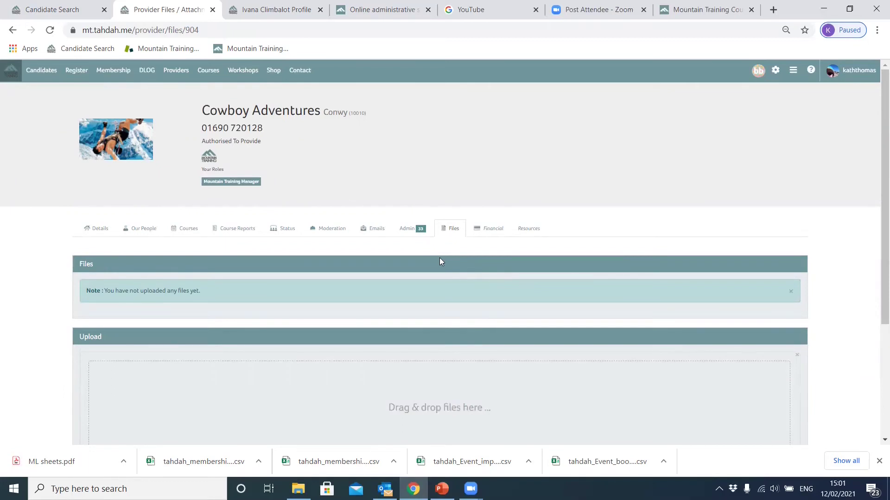
Review the provider's Resources page and the Cowboy Adventures financial statement.
left_click(533, 232)
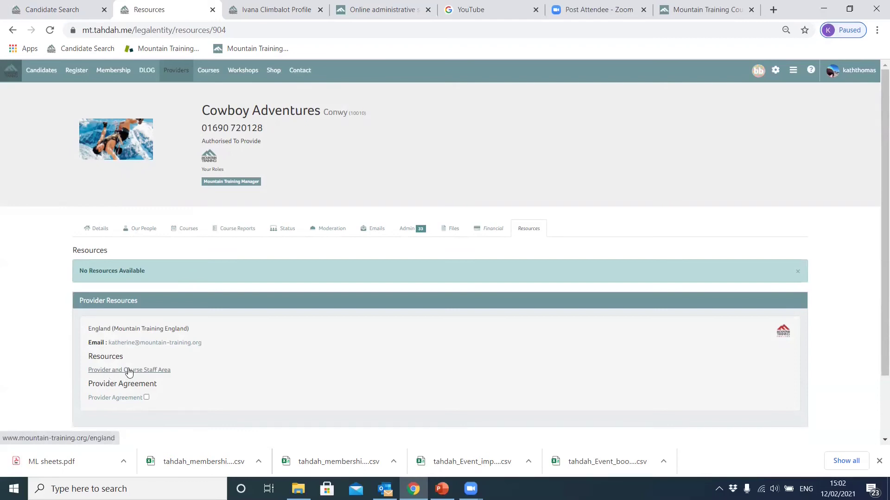
left_click(491, 233)
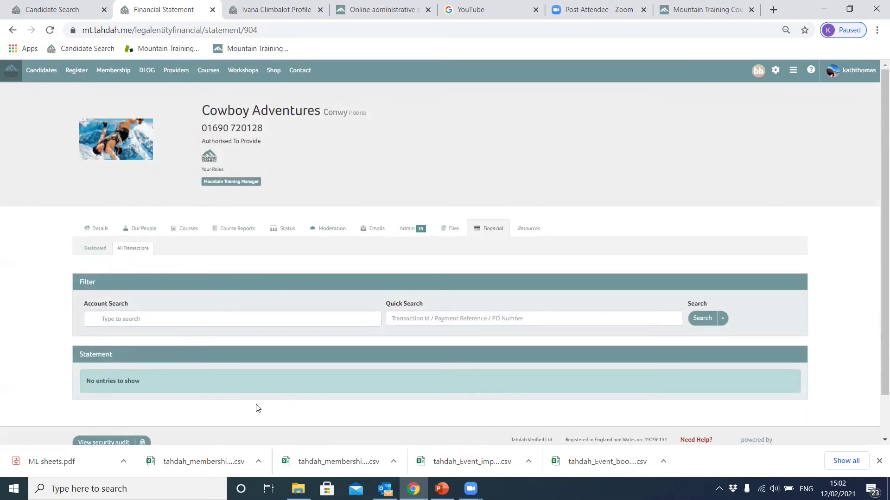
scroll(255, 407, "down", 1)
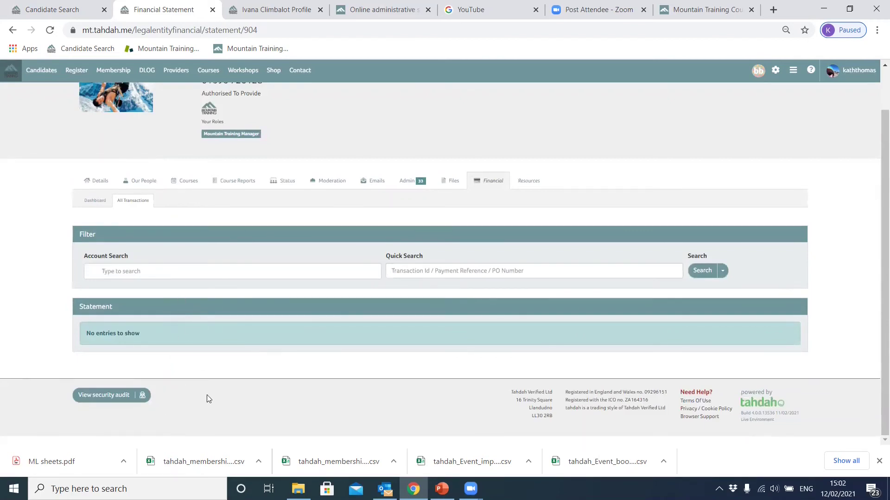
Switch to the Mountain Training England Exemption organisation and examine the balances and statement entries in its financial transactions.
left_click(852, 72)
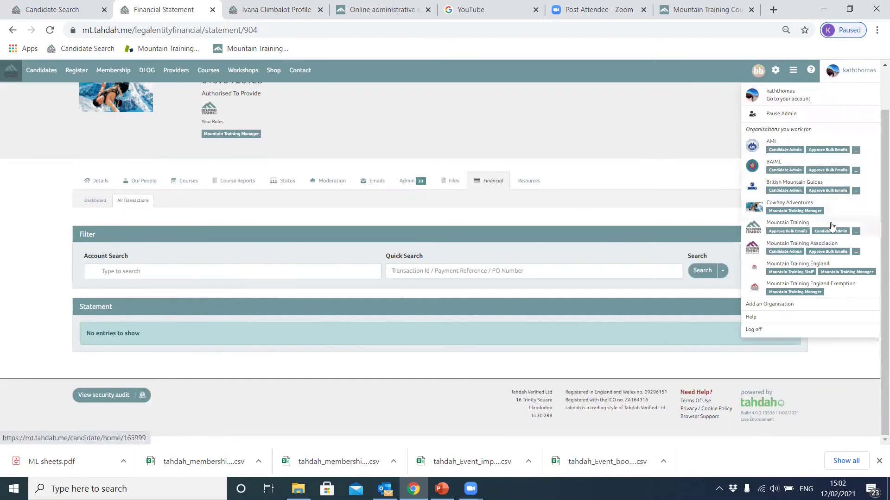
left_click(798, 288)
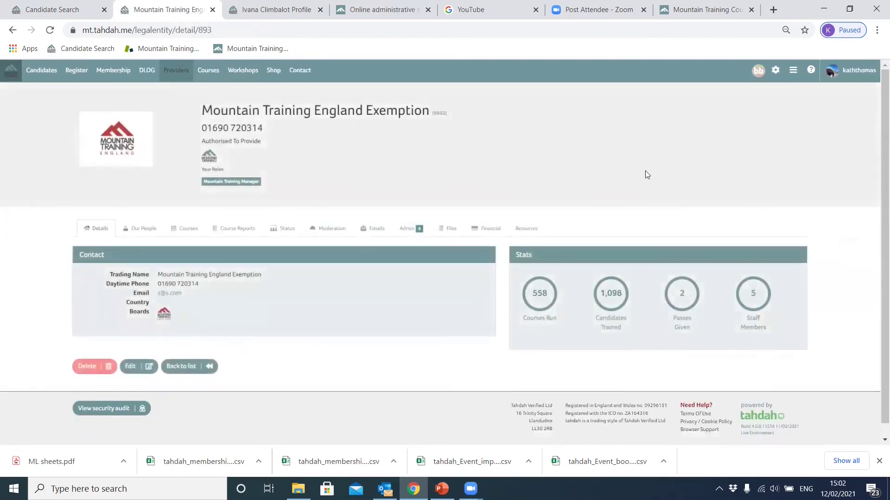
left_click(484, 229)
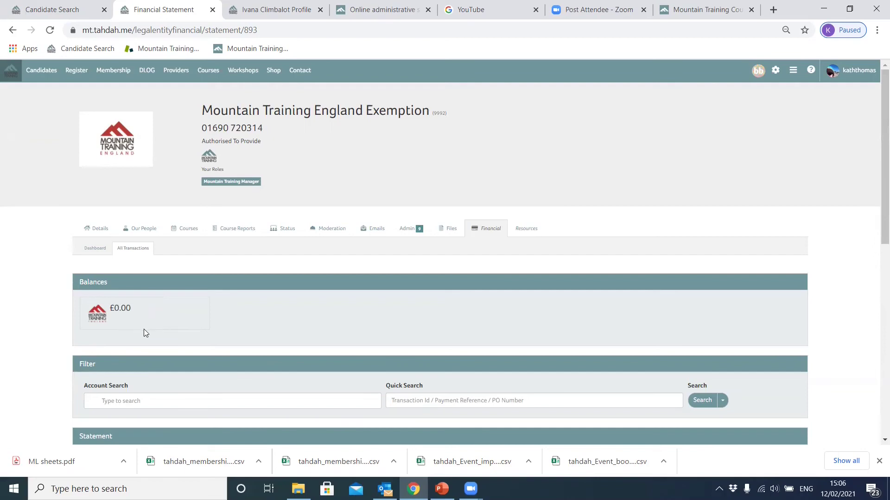
scroll(253, 323, "down", 4)
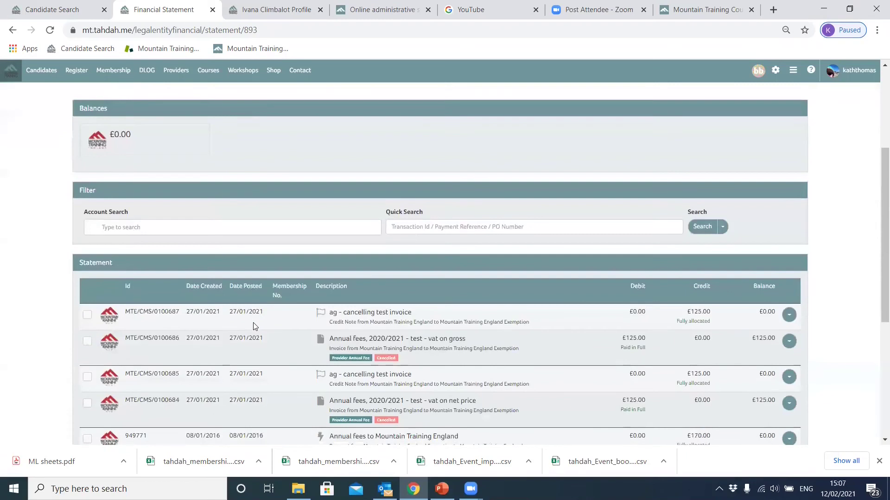
Review the filter, download and report options available for searching the financial statement.
scroll(253, 327, "down", 1)
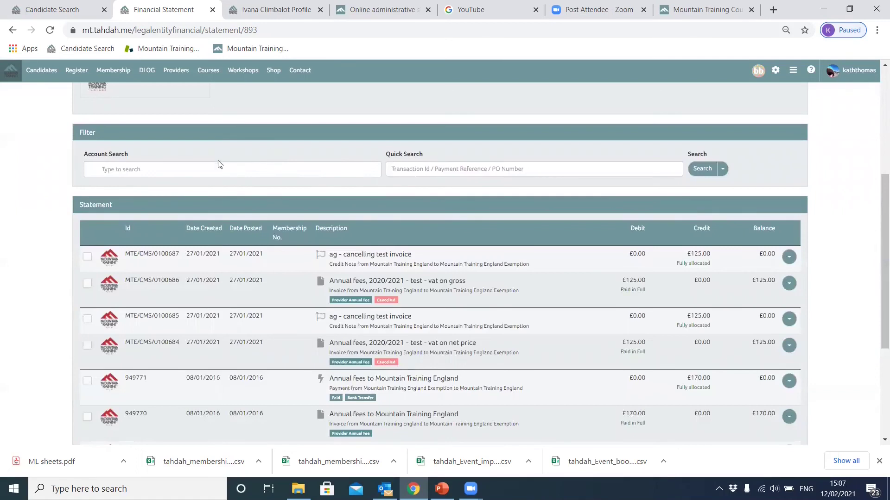
left_click(722, 170)
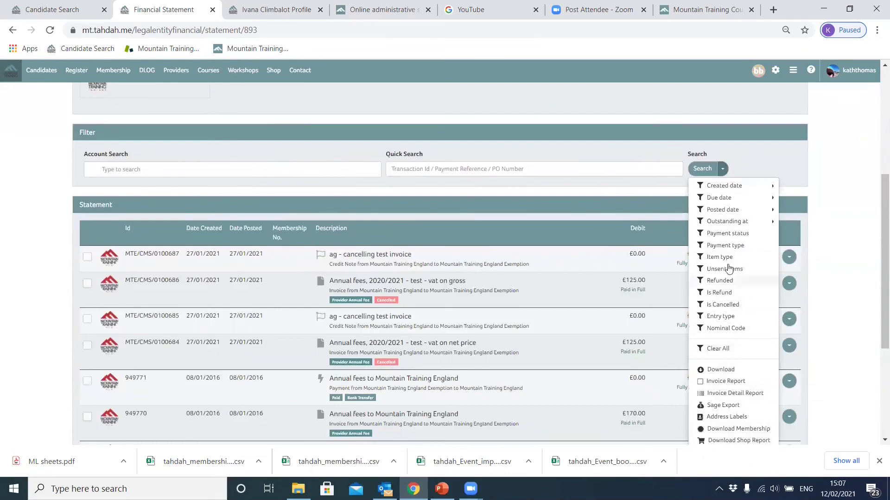
left_click(748, 165)
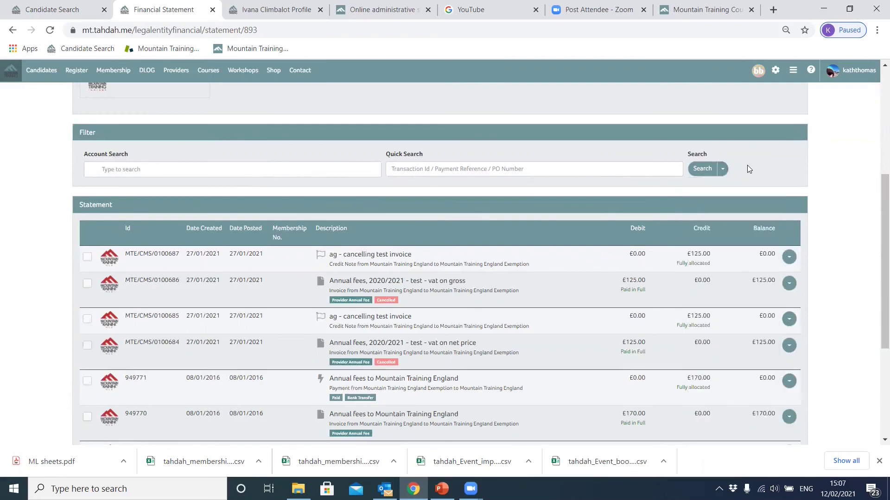
View the details of the "Annual fees, 2020/2021 - test - vat on gross" invoice, including its tax breakdown, credits and related items.
scroll(747, 165, "down", 1)
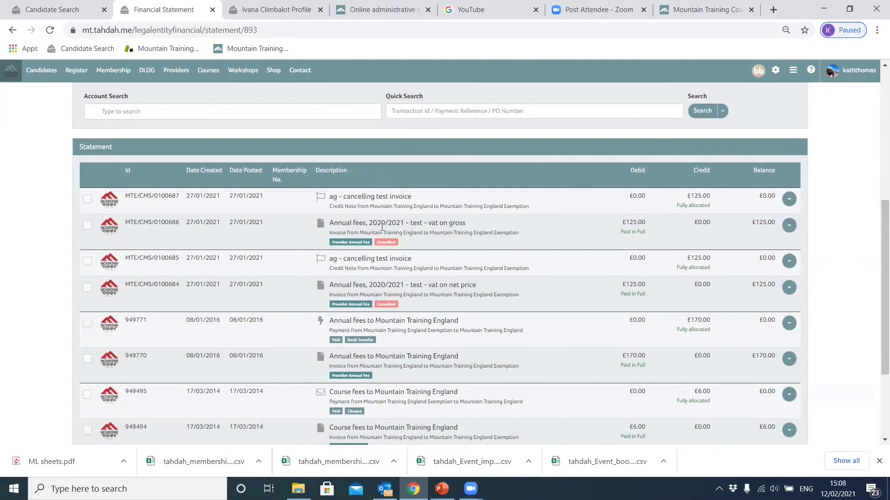
left_click(790, 226)
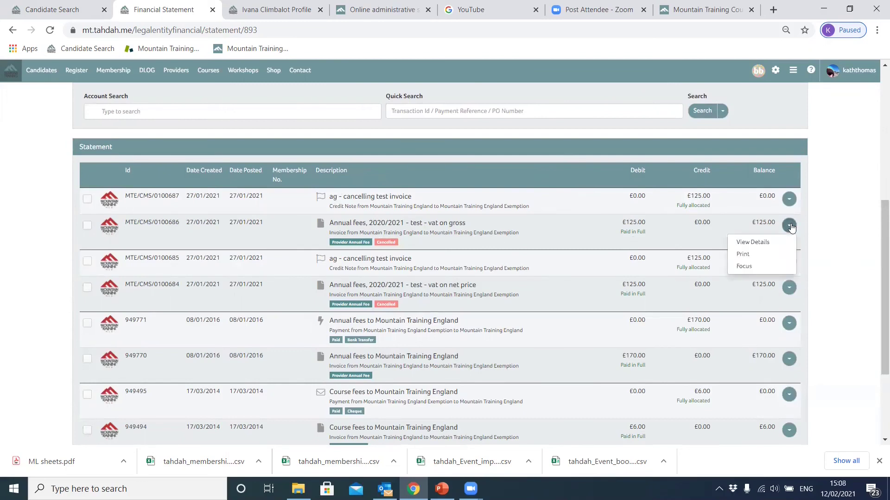
left_click(753, 242)
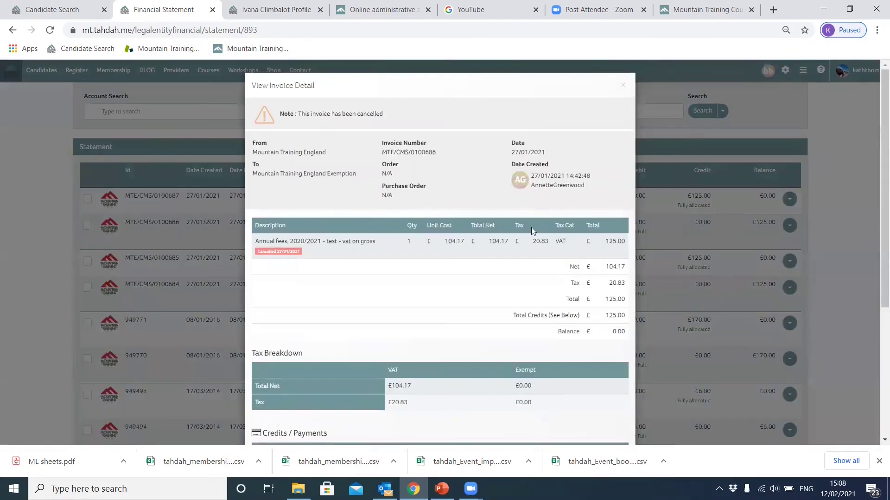
scroll(483, 211, "down", 3)
scroll(483, 213, "down", 2)
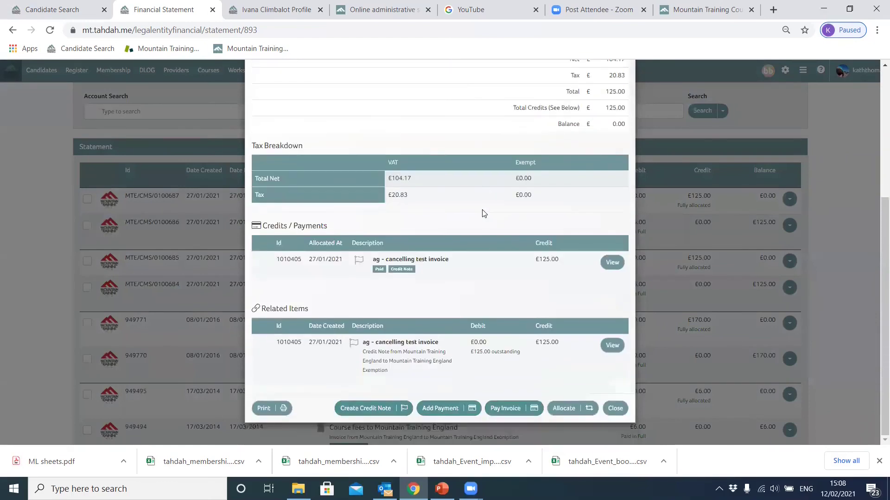
scroll(482, 212, "up", 5)
scroll(482, 212, "down", 5)
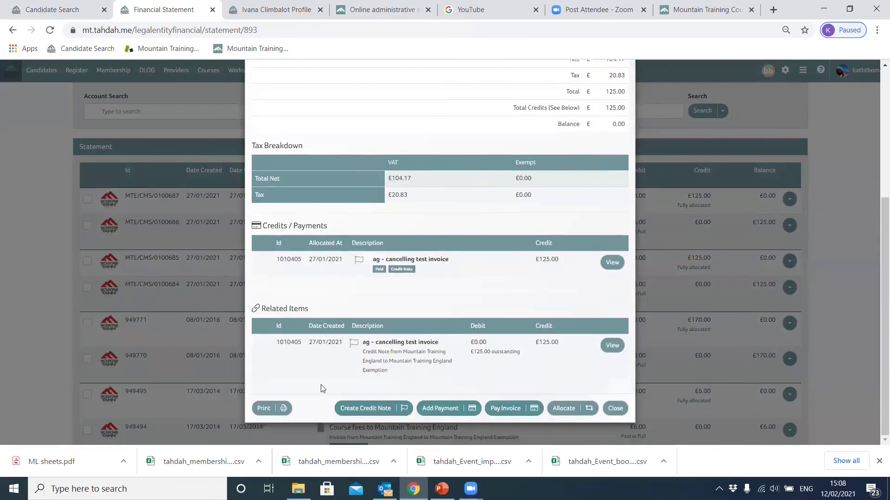
Generate the printable version of the invoice and review its full page.
left_click(262, 408)
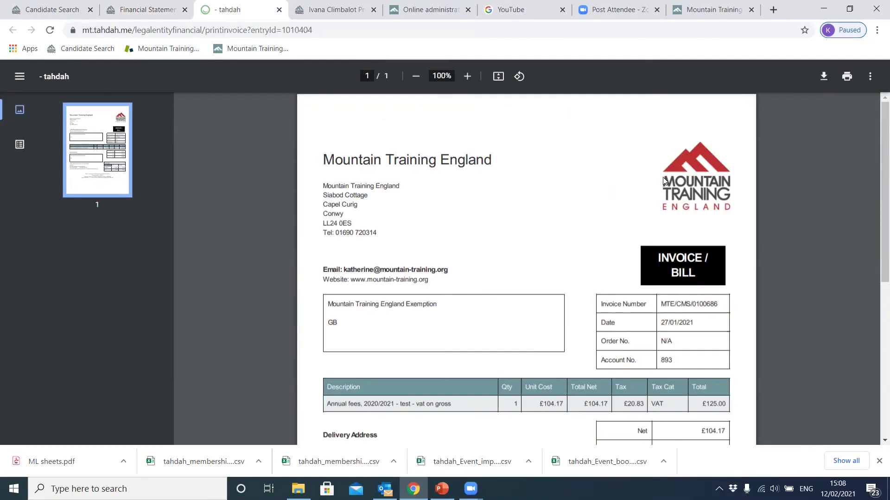
scroll(496, 208, "down", 7)
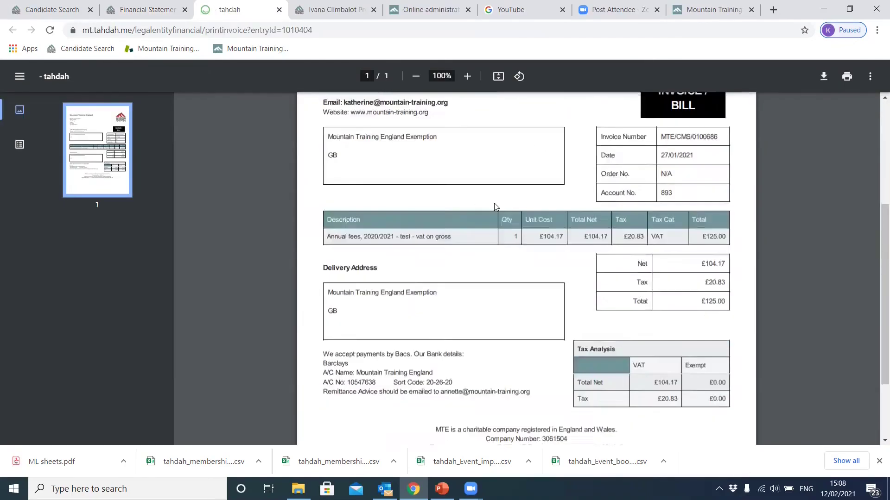
scroll(495, 208, "up", 7)
scroll(496, 208, "up", 1)
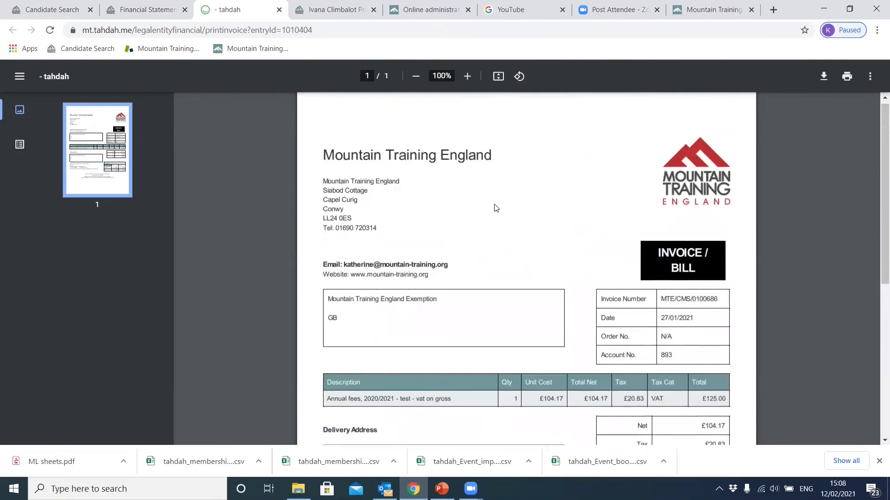
Return to the financial statement, close the invoice details and review the remaining statement entries.
left_click(151, 10)
left_click(625, 414)
scroll(804, 344, "down", 3)
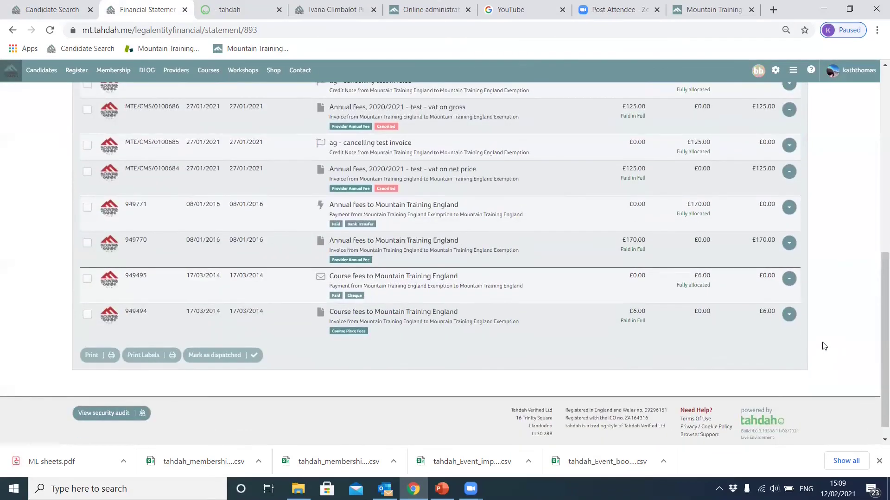
Revisit the balances and filter areas of the statement, and switch to the PowerPoint slide on provider account permissions.
scroll(824, 346, "up", 8)
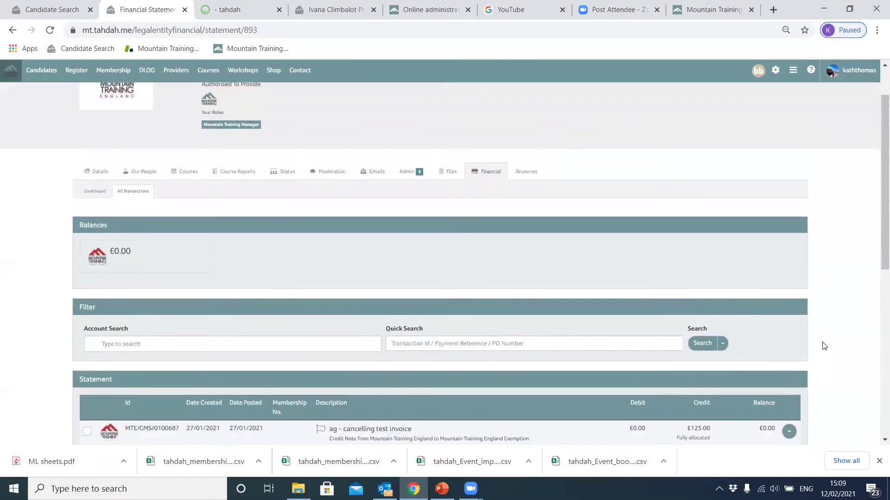
scroll(823, 346, "up", 2)
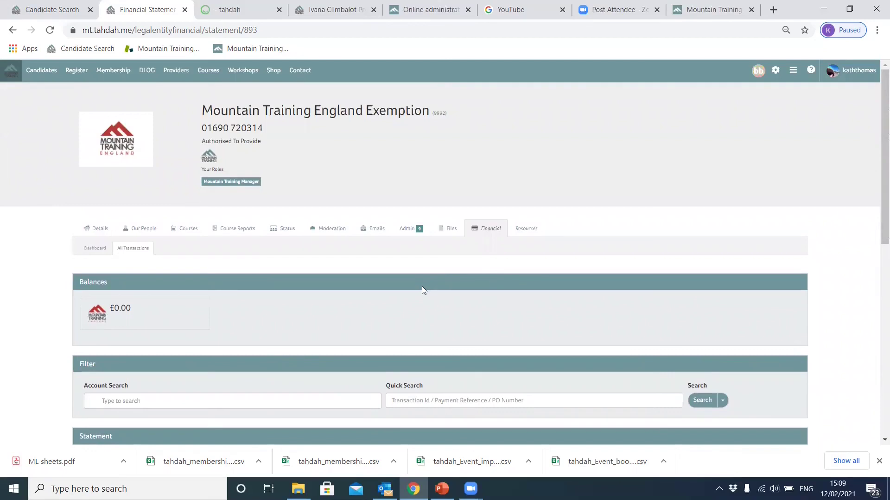
left_click(667, 406)
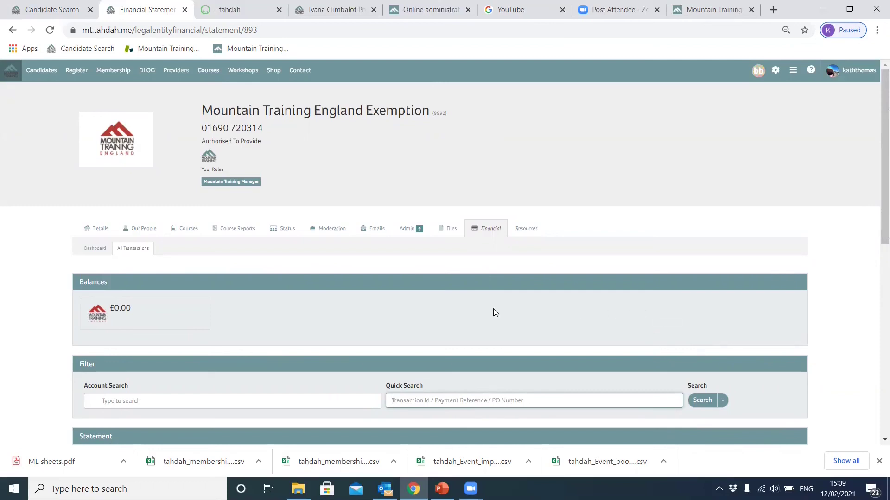
key("alt+Tab")
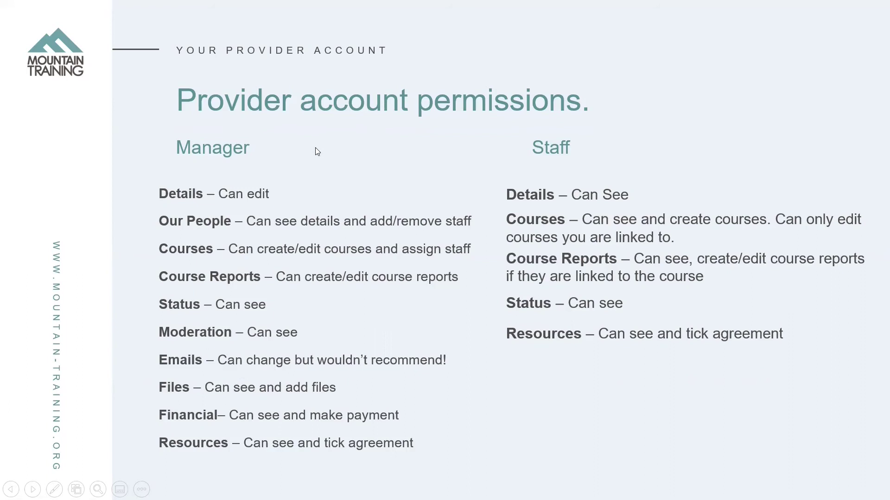